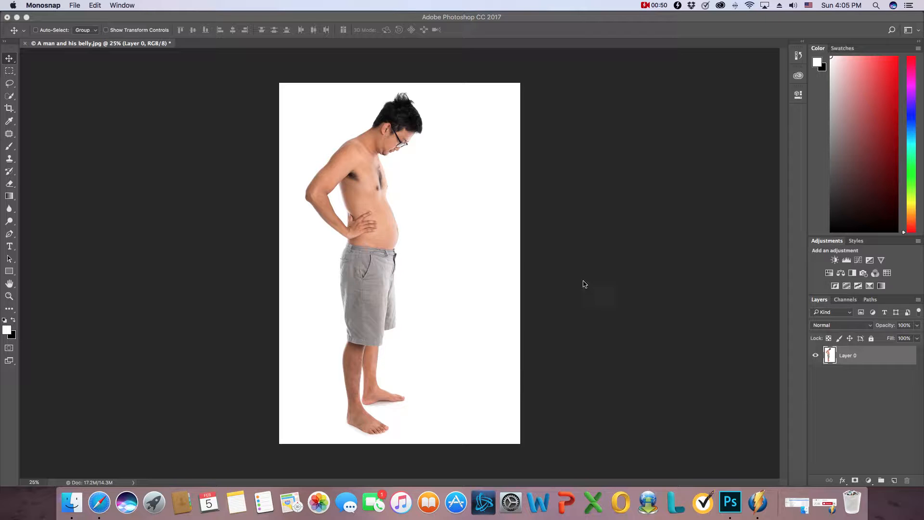
Step: Duplicate Layer 0, keeping the default name for the copy
left_click(866, 361)
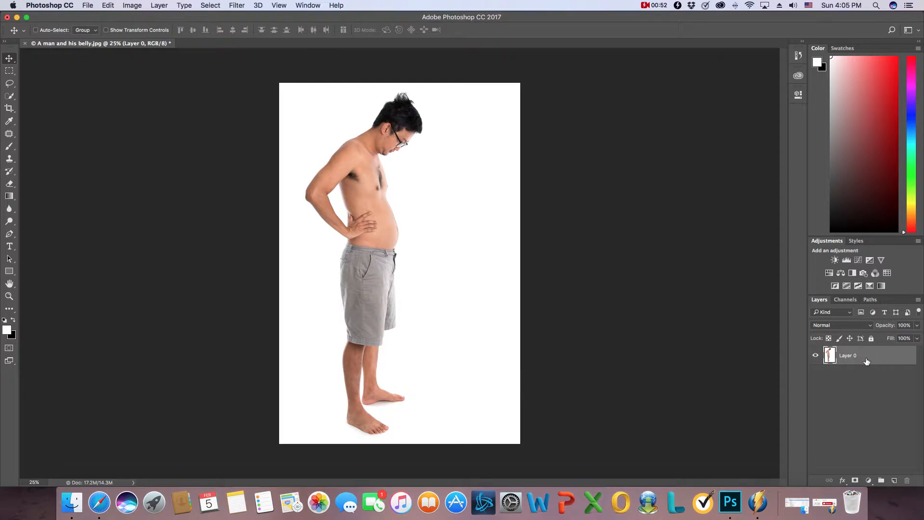
double_click(866, 361)
left_click(809, 129)
right_click(880, 350)
left_click(799, 131)
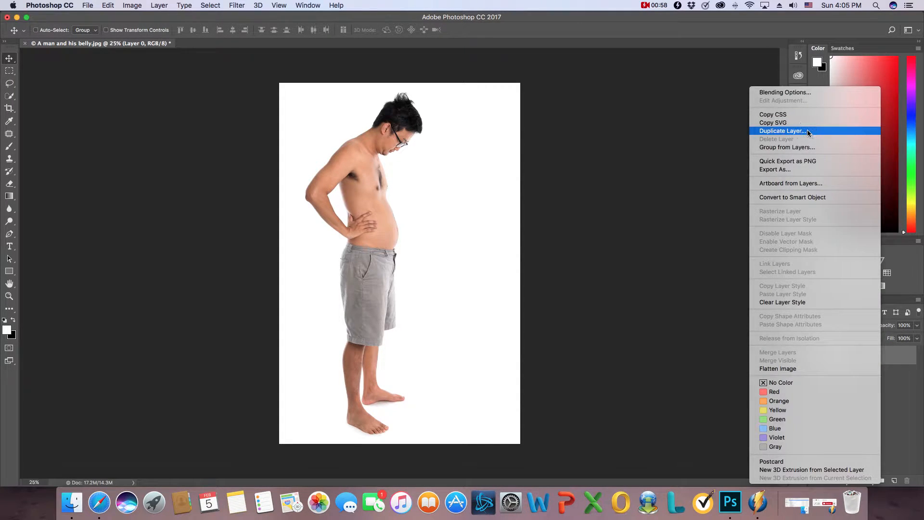
left_click(554, 207)
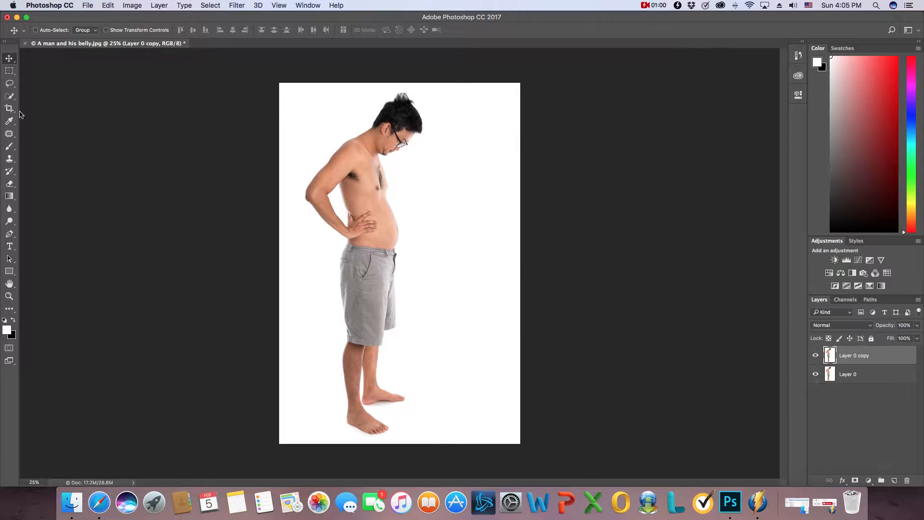
Step: Select the whole man loosely with the Lasso on the layer copy and replace him using a Content-Aware fill at 100% opacity
left_click(9, 83)
mouse_move(340, 434)
left_mouse_down()
mouse_move(323, 393)
mouse_move(328, 320)
mouse_move(297, 204)
mouse_move(299, 176)
mouse_move(366, 107)
mouse_move(421, 89)
mouse_move(444, 125)
mouse_move(406, 224)
mouse_move(399, 294)
mouse_move(410, 417)
mouse_move(389, 442)
mouse_move(340, 433)
left_mouse_up()
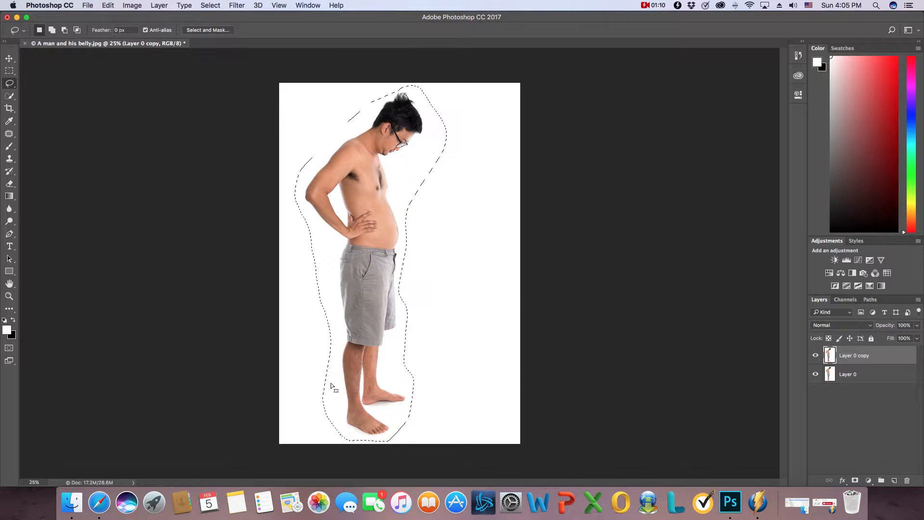
right_click(371, 206)
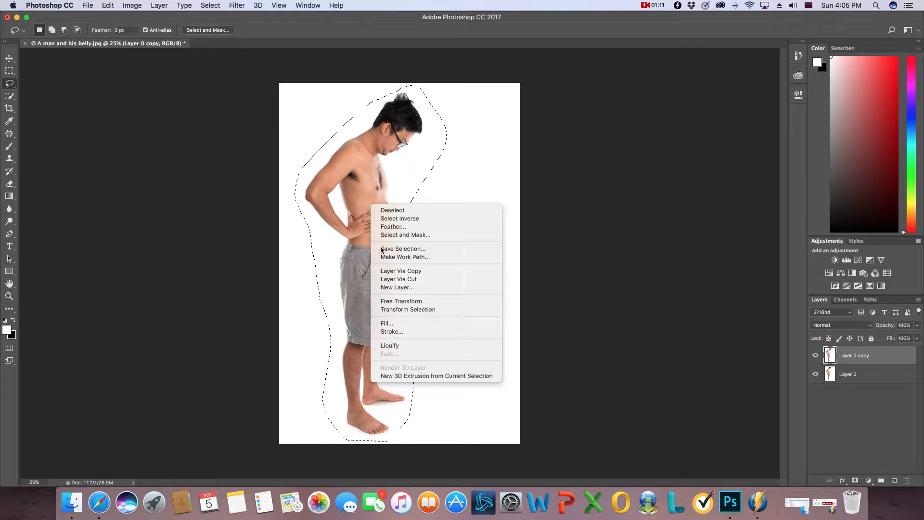
left_click(394, 323)
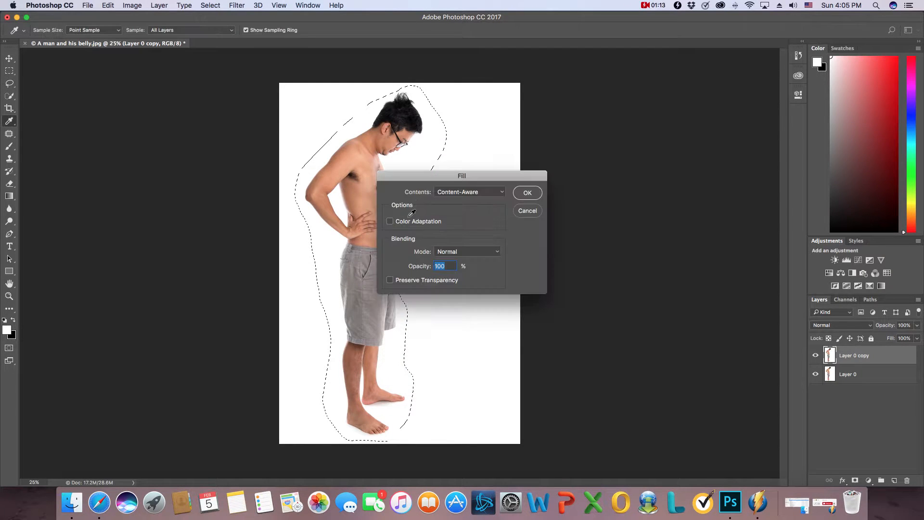
left_click(529, 194)
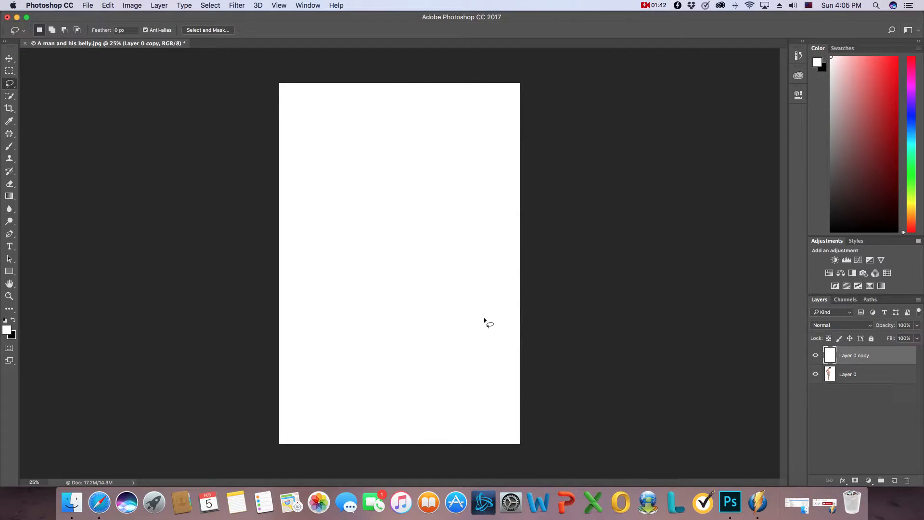
Step: Move the filled layer copy beneath Layer 0 and make Layer 0 active with the Move tool
left_click_drag(856, 359, 870, 382)
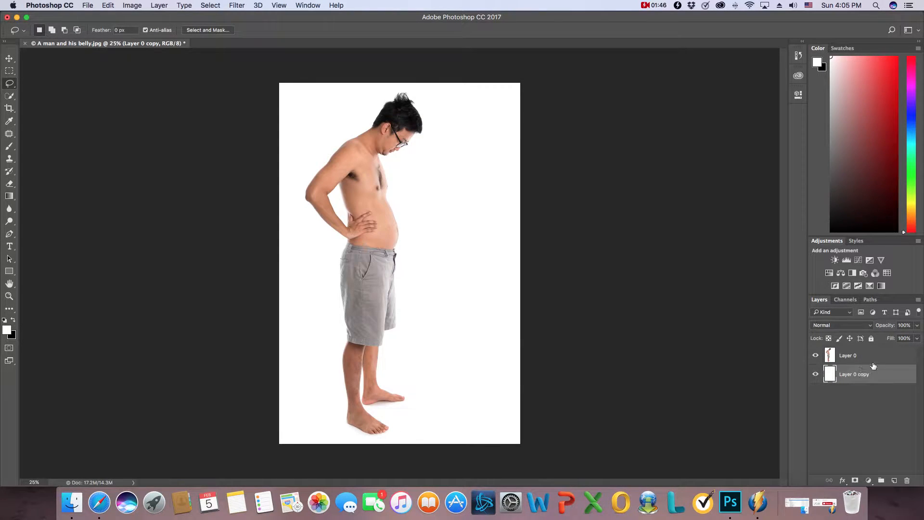
left_click(875, 360)
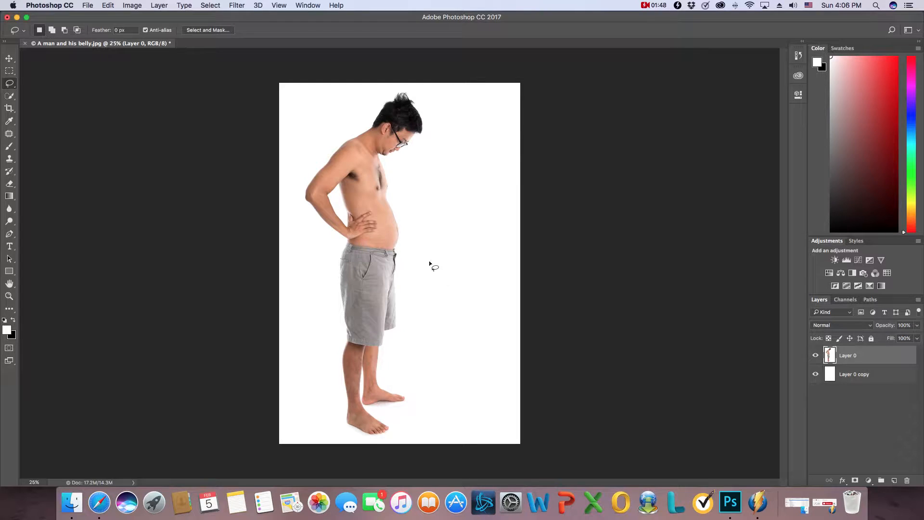
left_click(9, 55)
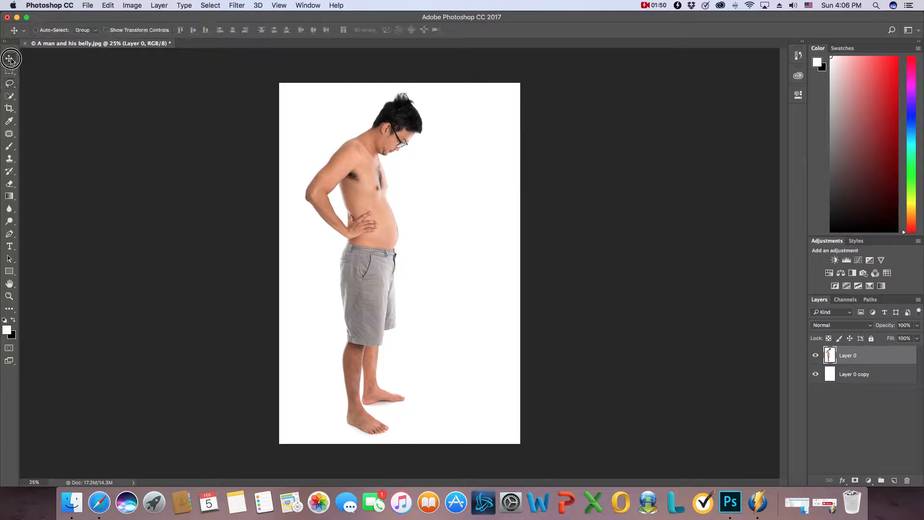
Step: Open Layer 0 in the Liquify filter and activate the Forward Warp tool for work on the belly
left_click(236, 5)
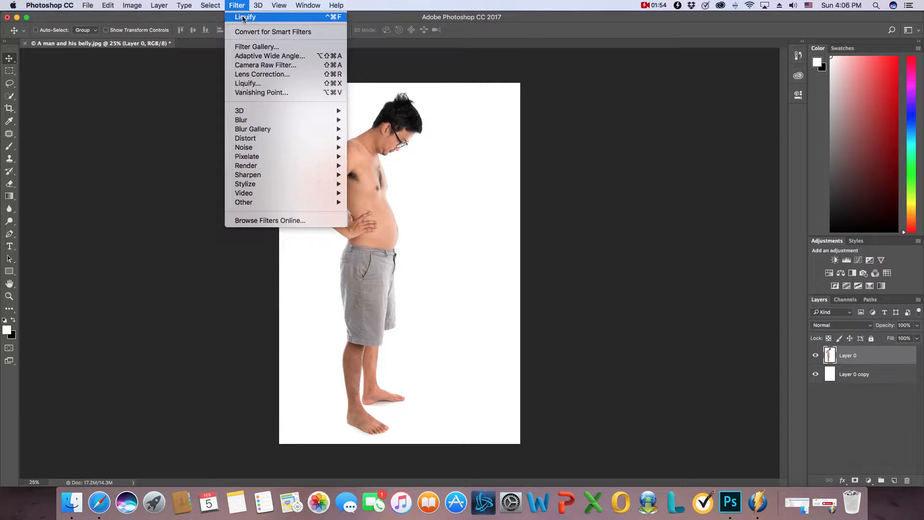
left_click(248, 83)
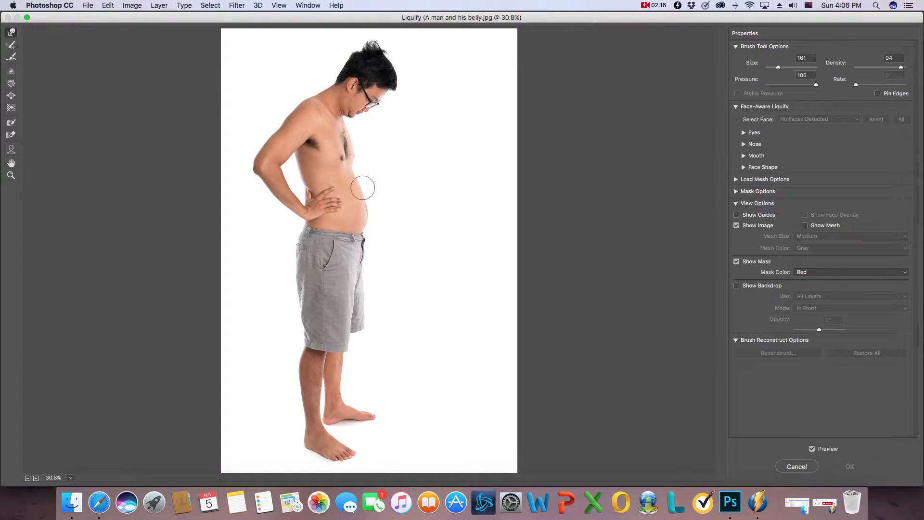
left_click_drag(362, 187, 366, 189)
left_click(11, 175)
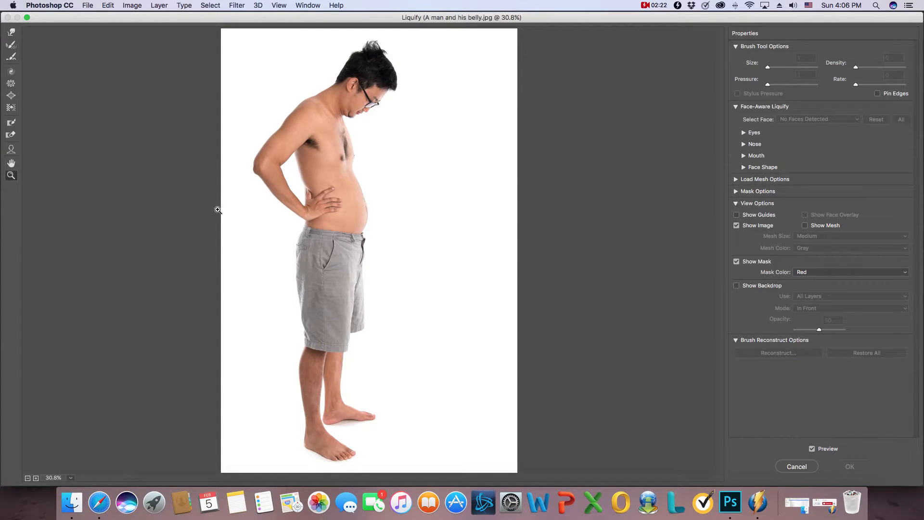
left_click(359, 210)
left_click(376, 236)
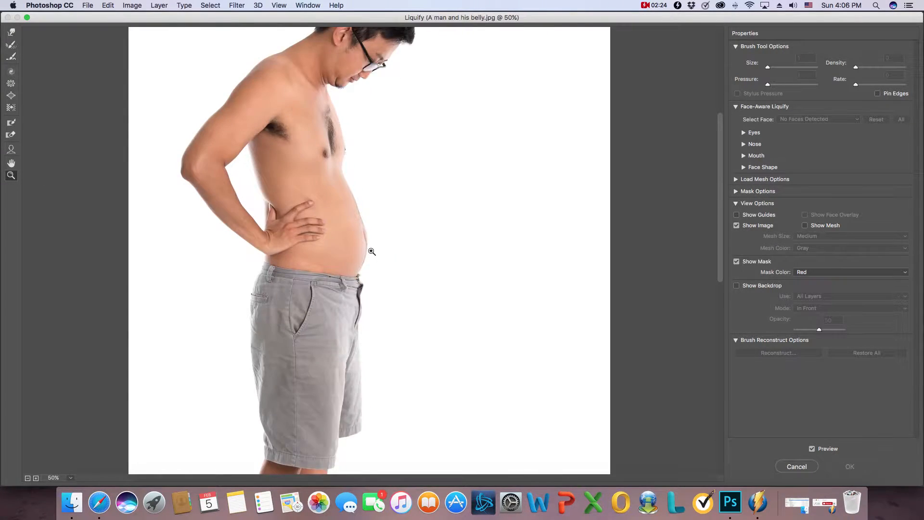
left_click(373, 252)
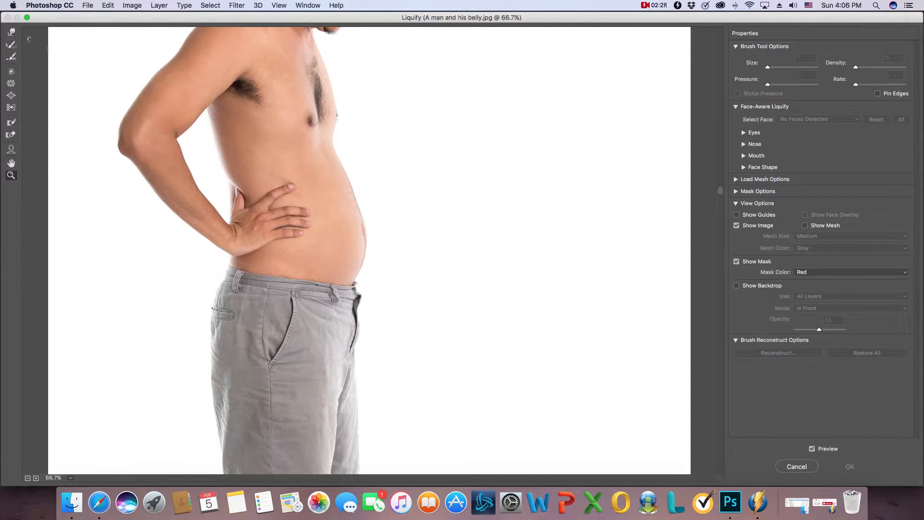
left_click(11, 32)
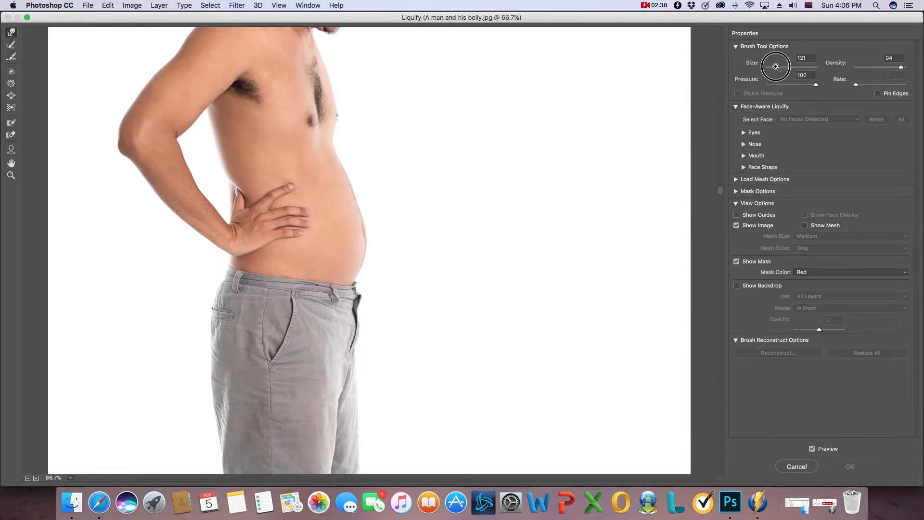
Step: Try outward Forward Warp strokes on the belly and chest with brush size 27 and pressure 45
left_click_drag(775, 66, 796, 87)
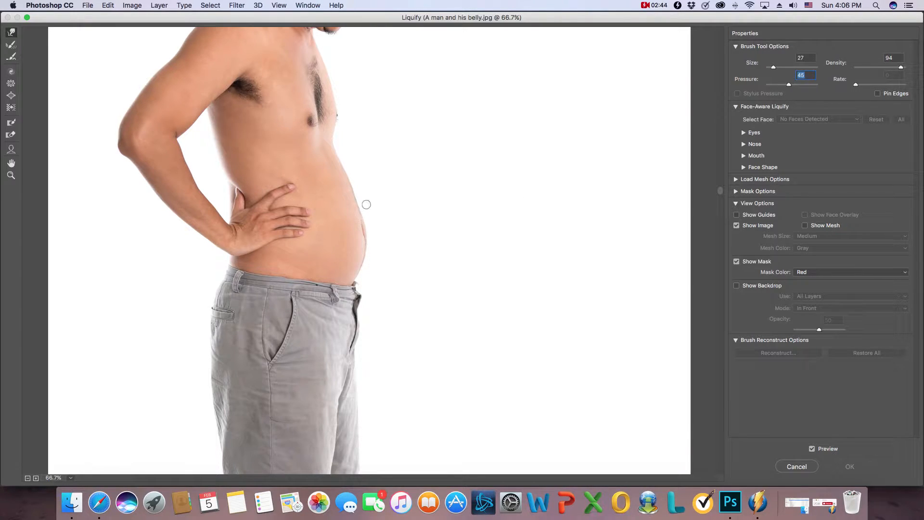
mouse_move(370, 200)
left_mouse_down()
mouse_move(378, 196)
mouse_move(358, 205)
mouse_move(372, 198)
left_mouse_up()
left_click_drag(328, 133, 376, 116)
left_click_drag(312, 116, 371, 100)
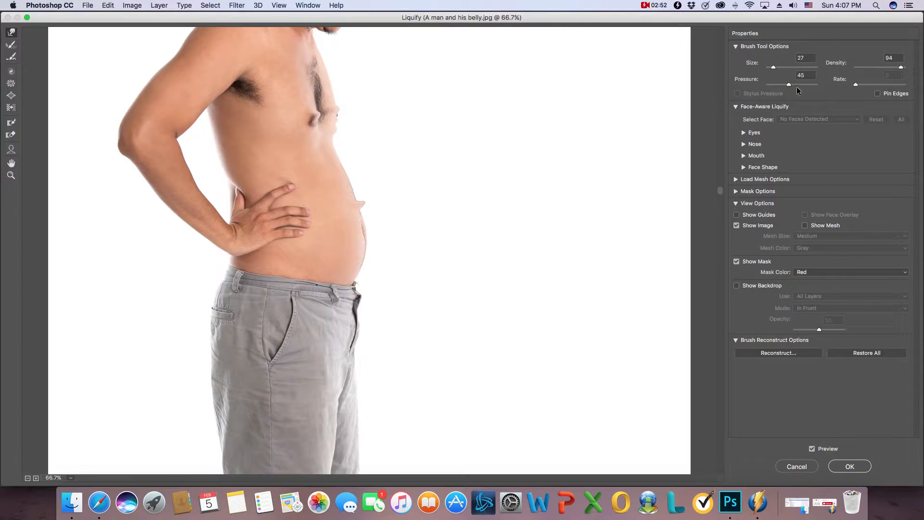
Step: Try outward warp strokes on the upper belly with pressure 100, and restore all the distortions
left_click_drag(789, 85, 837, 85)
left_click_drag(330, 154, 405, 134)
left_click_drag(336, 187, 385, 163)
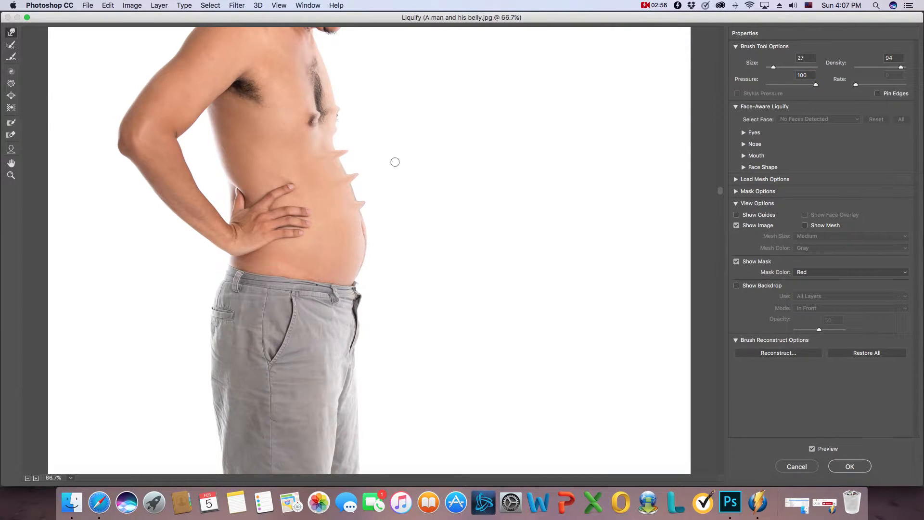
left_click(878, 356)
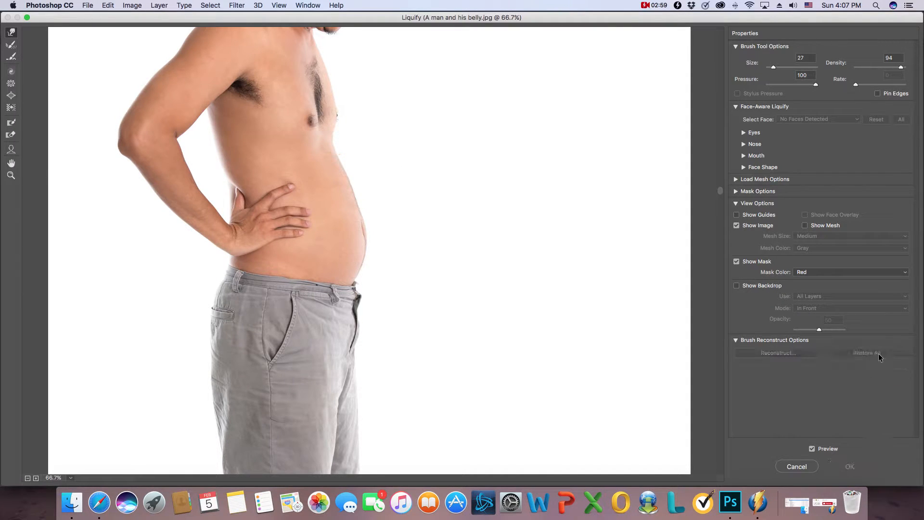
Step: Push the protruding belly inward with the Forward Warp tool at brush size 367 and pressure 100
left_click(795, 68)
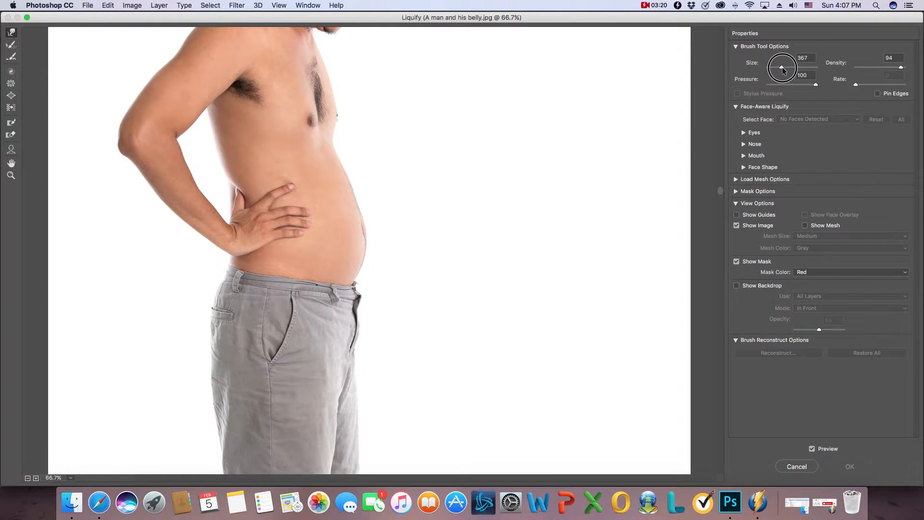
left_click(374, 202)
mouse_move(374, 204)
left_mouse_down()
mouse_move(365, 241)
mouse_move(374, 229)
mouse_move(361, 194)
left_mouse_up()
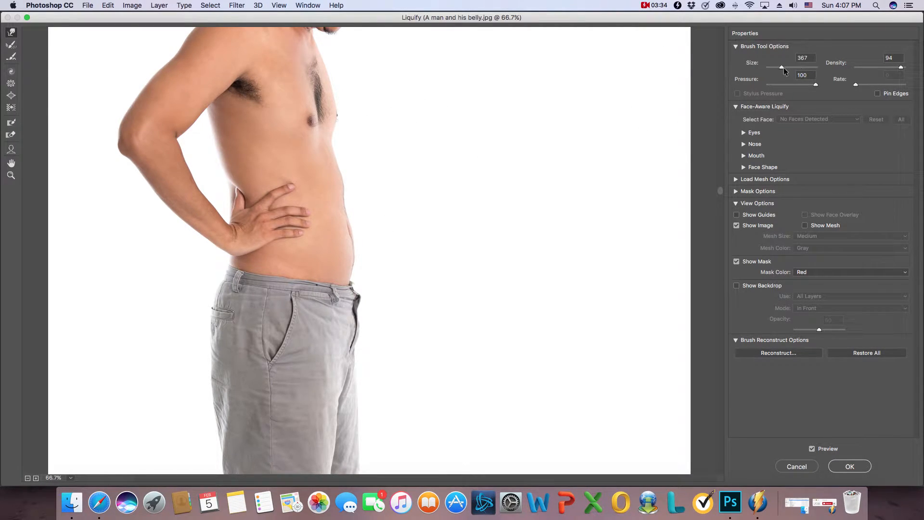
Step: Refine the belly outline by nudging its front edge further inward with warp brush sizes 161 and 406
left_click_drag(782, 69, 779, 67)
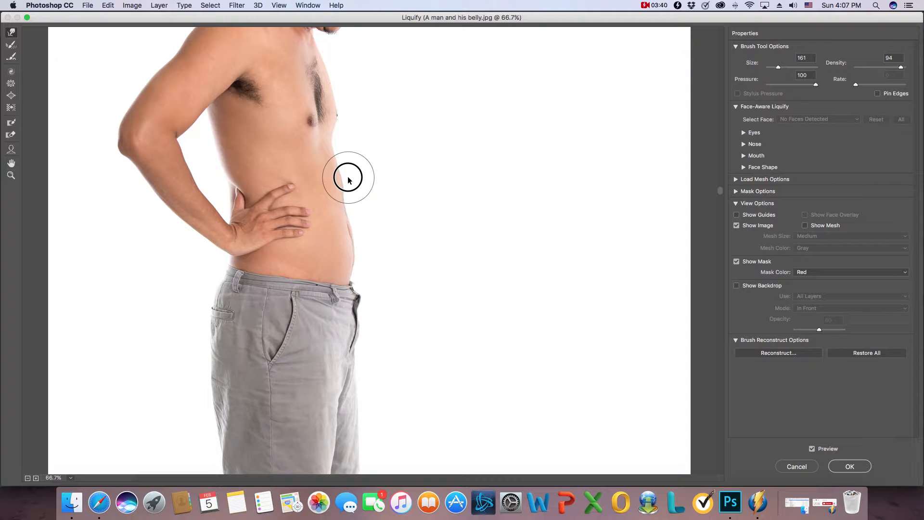
left_click_drag(348, 178, 345, 177)
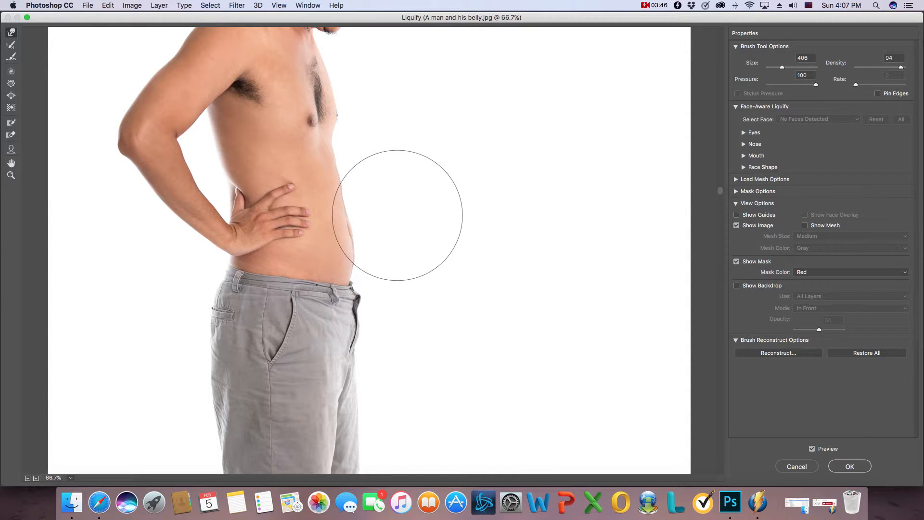
left_click_drag(371, 213, 367, 233)
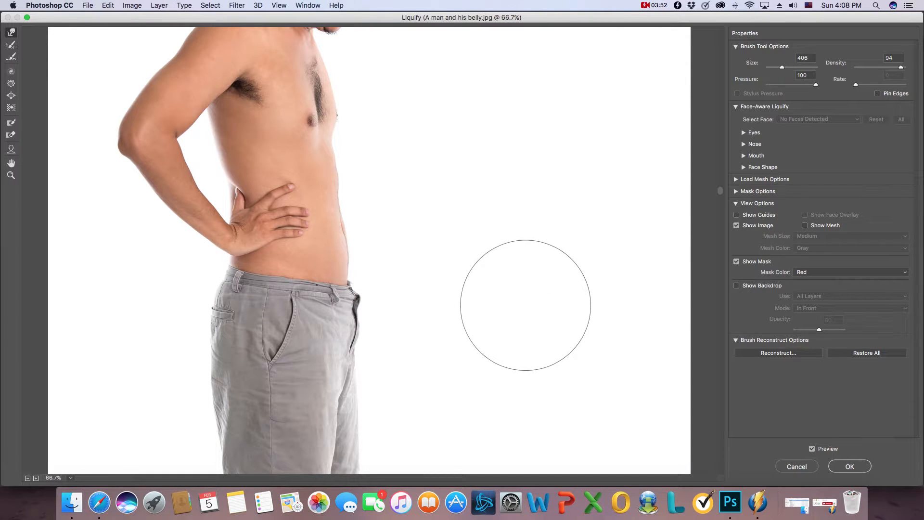
left_click_drag(342, 230, 338, 229)
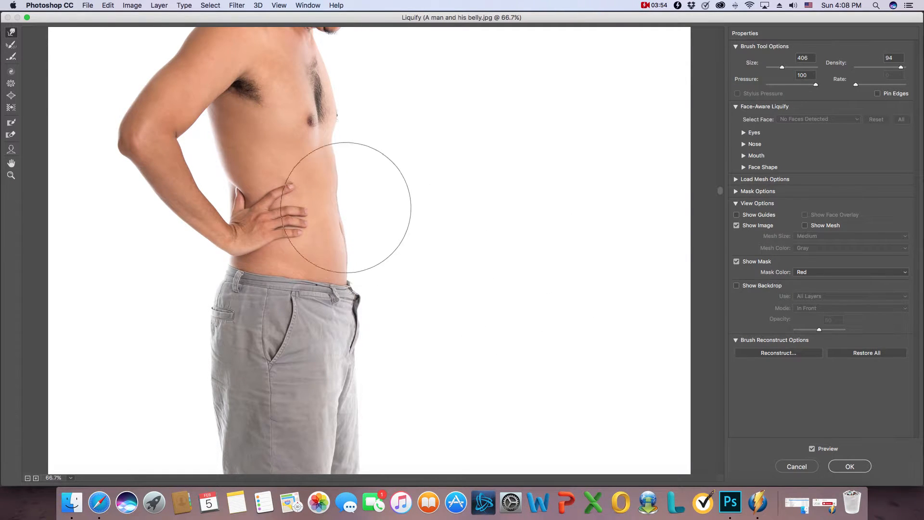
left_click_drag(351, 183, 348, 184)
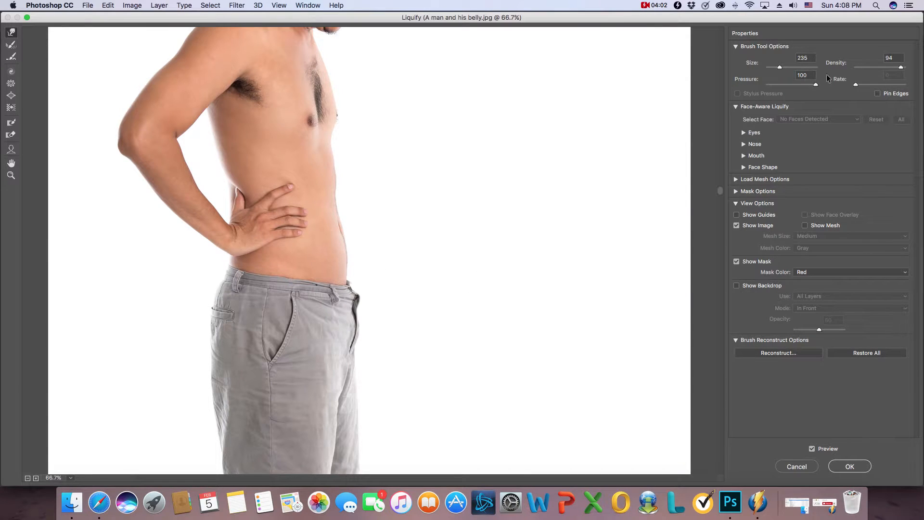
Step: Push in the front edge of the shorts just below the waistband with the warp brush at size 104
left_click_drag(779, 69, 776, 68)
left_click_drag(363, 292, 357, 297)
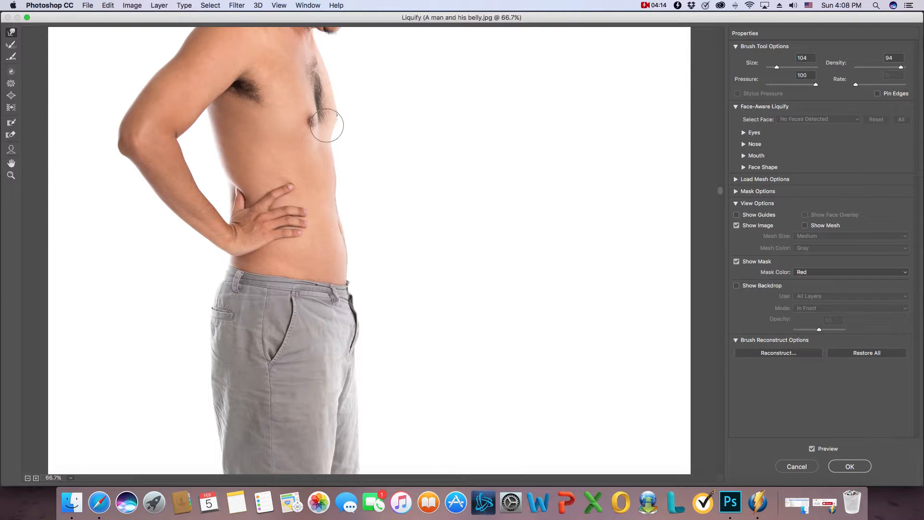
Step: Bulk up the man's upper arm with the Bloat tool at brush size 406, and reduce the brush size to 235
left_click_drag(321, 102, 311, 236)
mouse_move(387, 186)
left_mouse_down()
mouse_move(393, 210)
mouse_move(413, 201)
left_mouse_up()
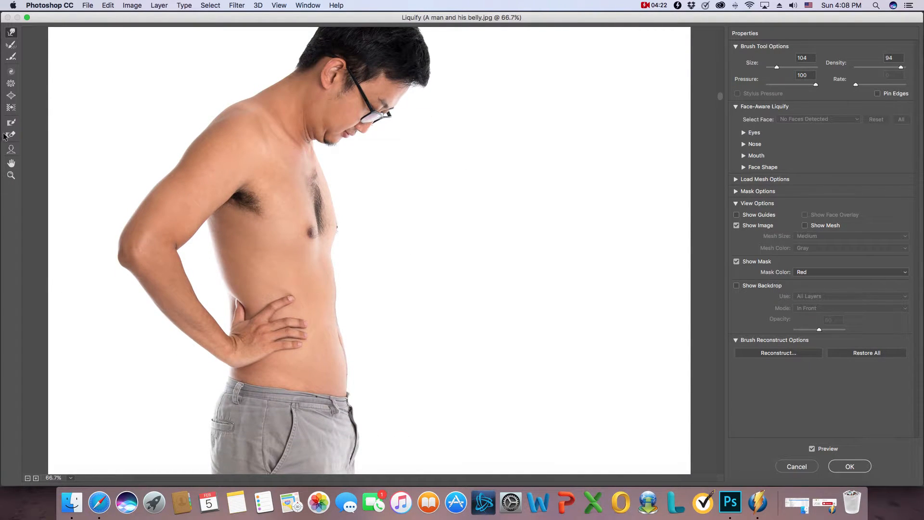
left_click(11, 84)
left_click(11, 96)
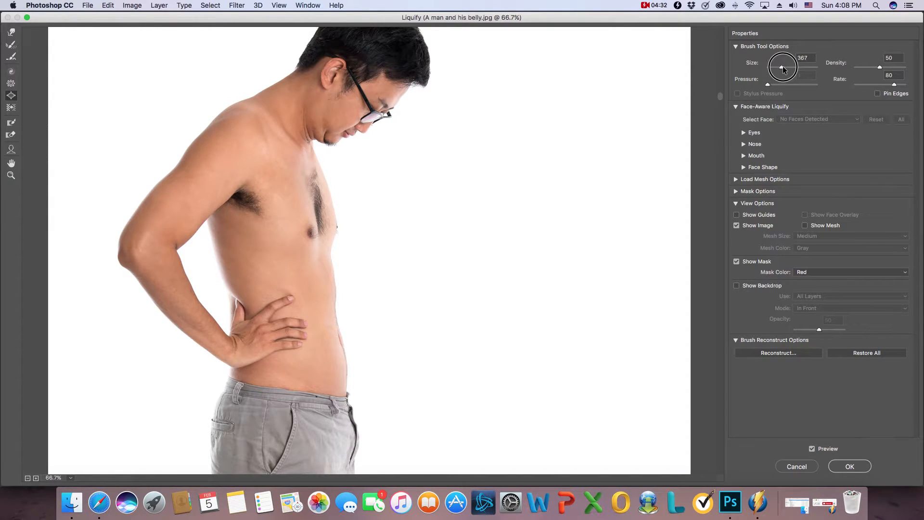
left_click(223, 168)
left_click(215, 174)
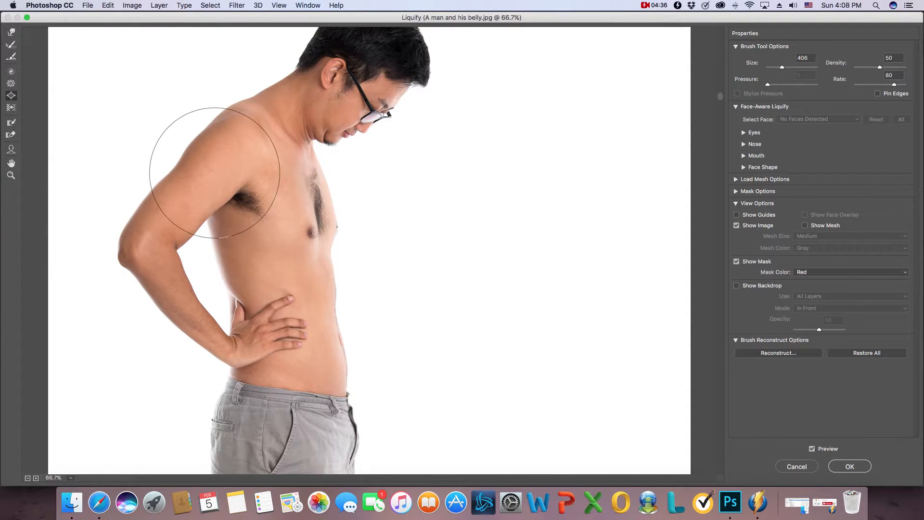
left_click(191, 194)
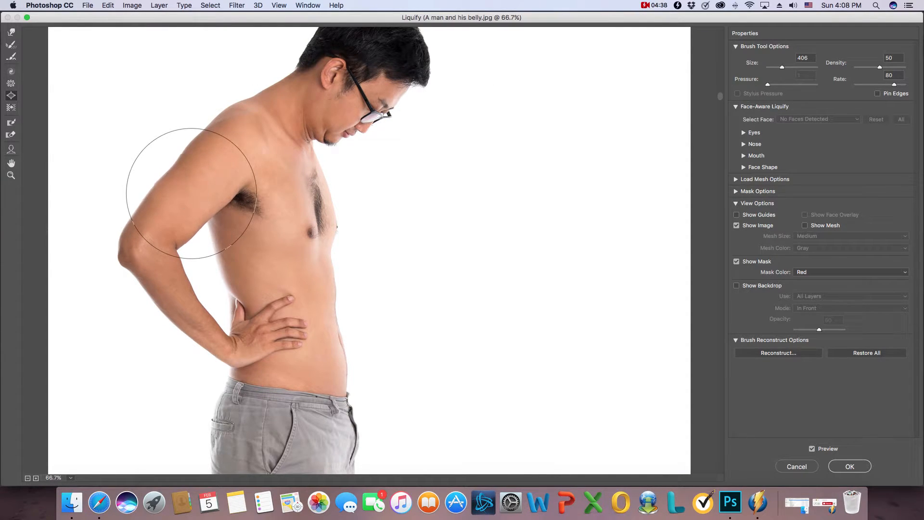
left_click_drag(191, 193, 188, 196)
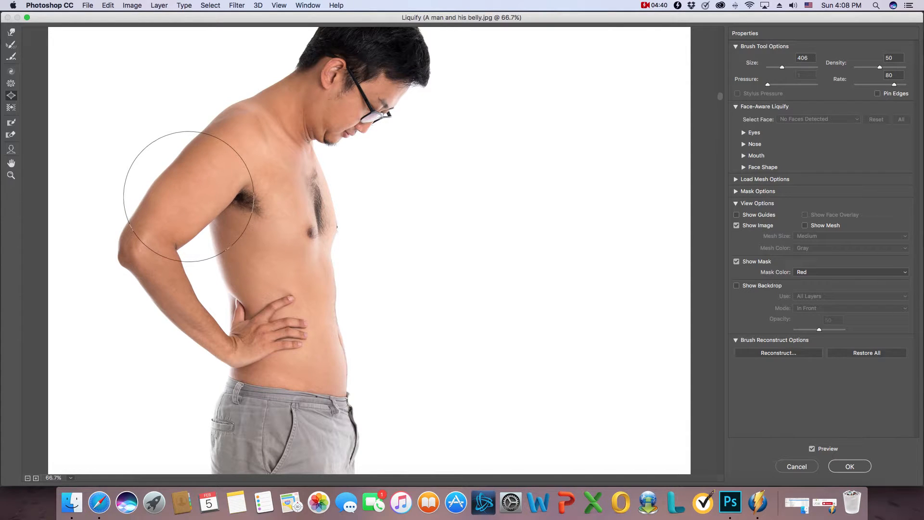
left_click(171, 211)
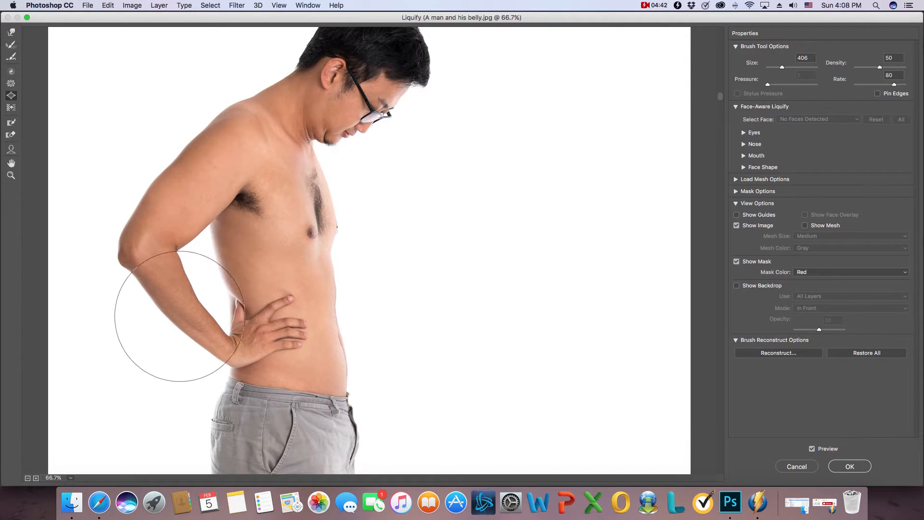
left_click_drag(782, 68, 779, 68)
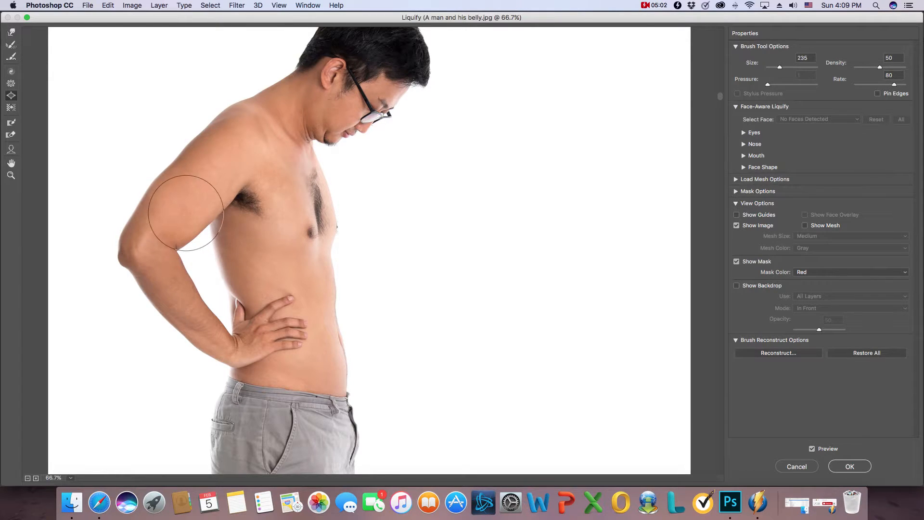
Step: Refine the outline of the arm along the elbow, forearm and upper arm with the Forward Warp tool at brush size 104
left_click(12, 32)
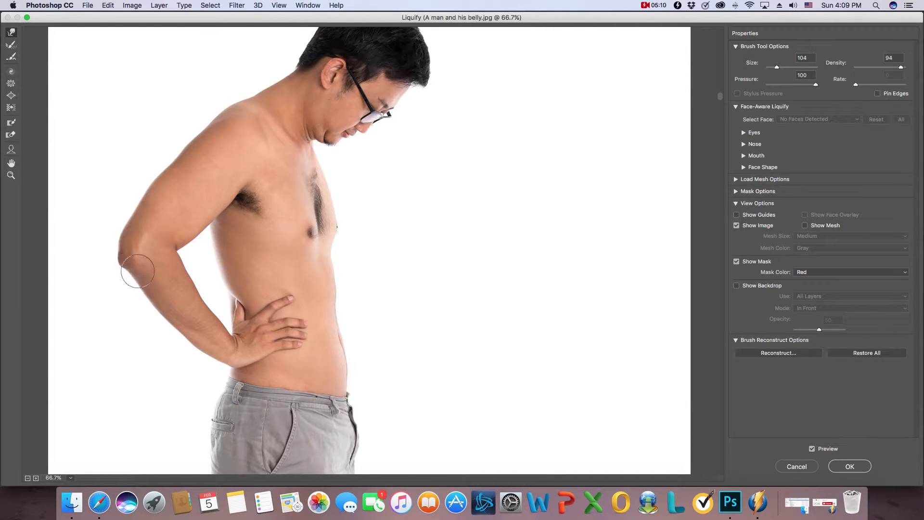
left_click_drag(140, 274, 137, 275)
left_click_drag(225, 341, 226, 339)
mouse_move(178, 179)
left_mouse_down()
mouse_move(178, 159)
mouse_move(167, 179)
left_mouse_up()
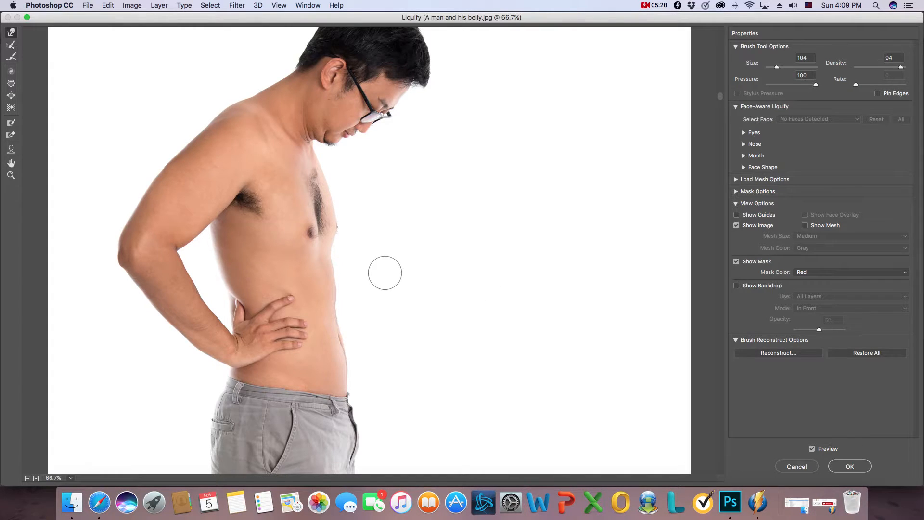
left_click_drag(140, 218, 138, 217)
mouse_move(373, 208)
left_mouse_down()
mouse_move(377, 282)
mouse_move(396, 169)
mouse_move(431, 71)
left_mouse_up()
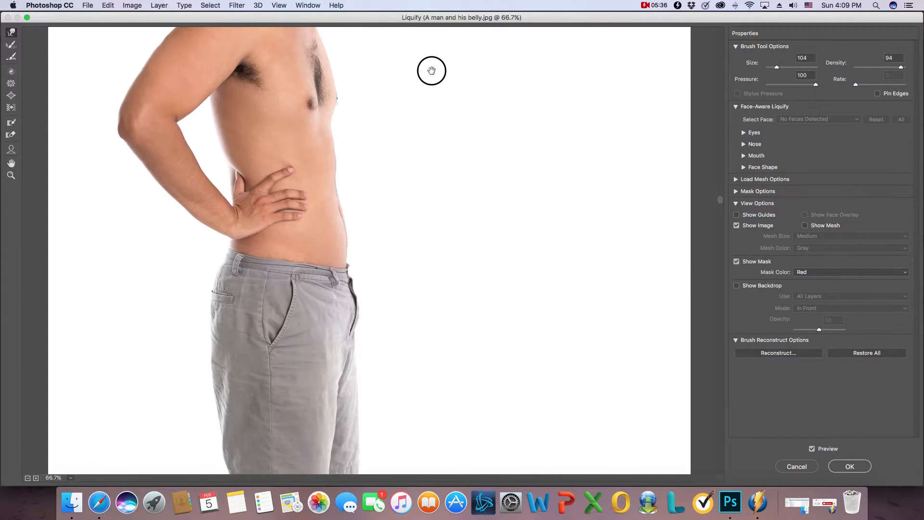
mouse_move(418, 166)
left_mouse_down()
mouse_move(412, 285)
mouse_move(398, 253)
mouse_move(403, 280)
left_mouse_up()
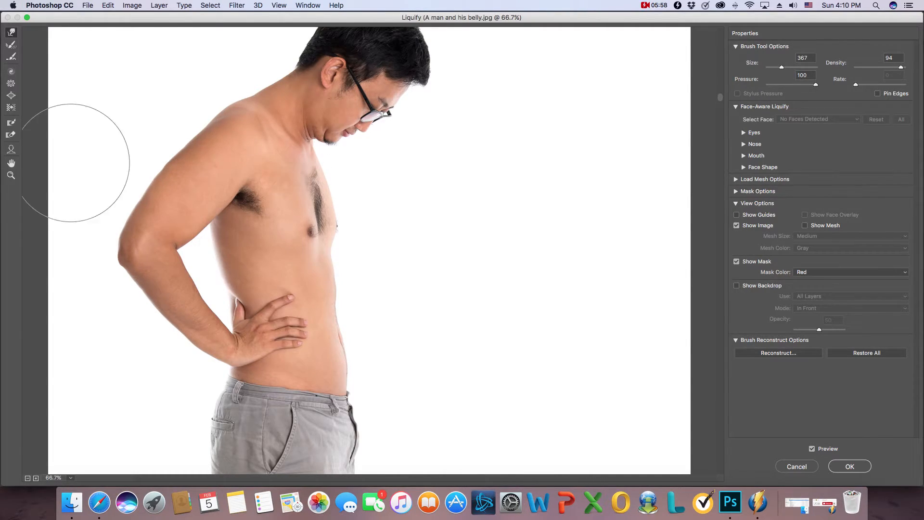
Step: Freeze the arm, lower belly, shorts and head with the Freeze Mask tool at brush size 448, leaving the chest unmasked
left_click(12, 125)
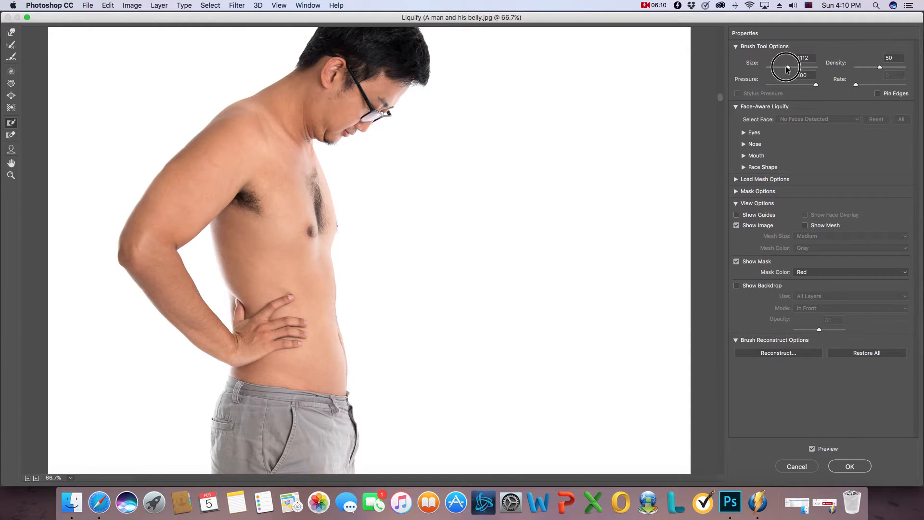
left_click_drag(787, 68, 782, 68)
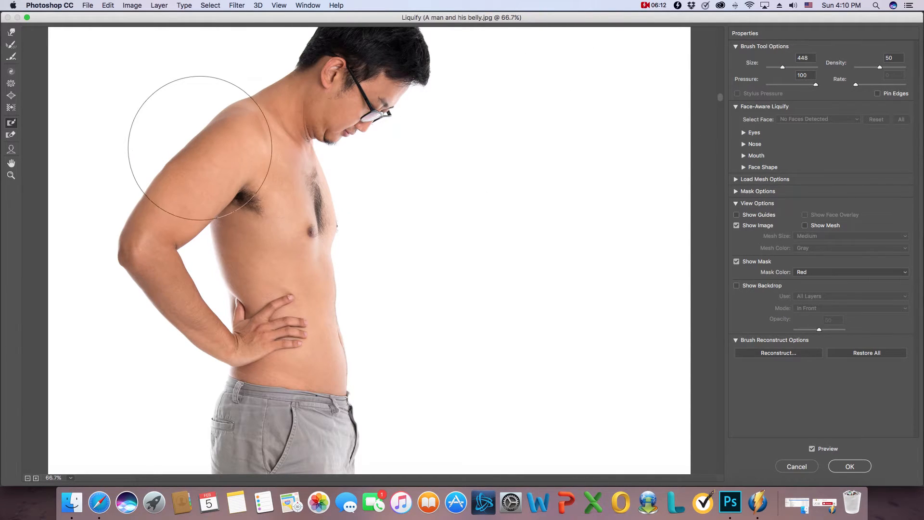
left_click(200, 145)
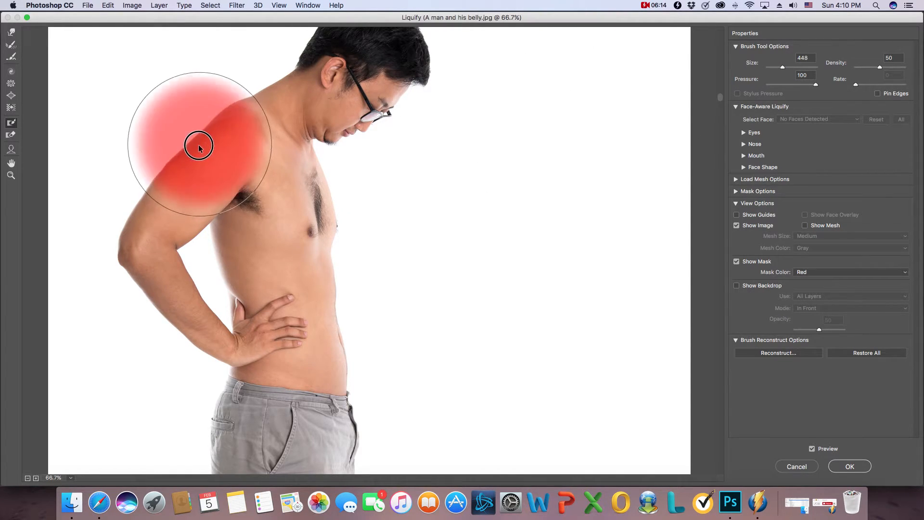
mouse_move(200, 146)
left_mouse_down()
mouse_move(171, 194)
mouse_move(160, 251)
mouse_move(188, 343)
mouse_move(196, 336)
mouse_move(279, 358)
mouse_move(301, 400)
mouse_move(249, 443)
mouse_move(221, 448)
left_mouse_up()
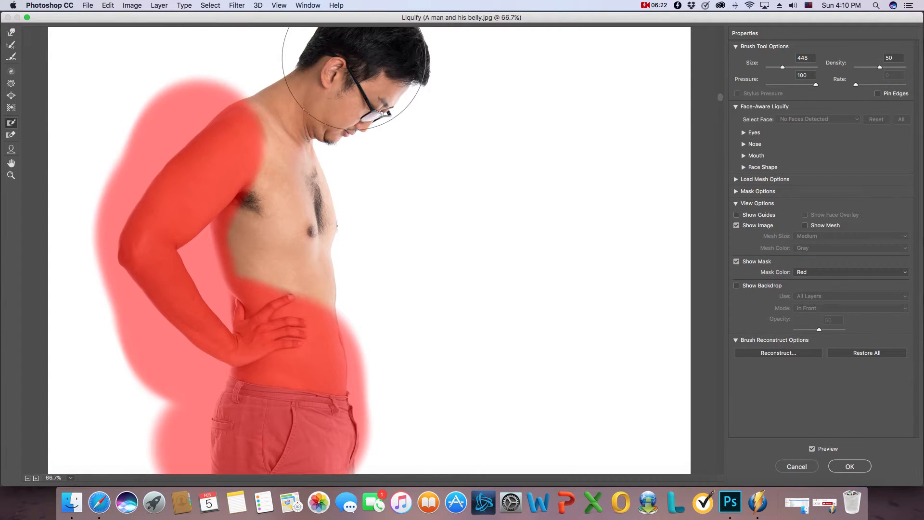
mouse_move(354, 58)
left_mouse_down()
mouse_move(420, 90)
mouse_move(376, 101)
mouse_move(331, 71)
mouse_move(321, 80)
mouse_move(271, 55)
mouse_move(241, 65)
mouse_move(319, 61)
mouse_move(352, 72)
mouse_move(359, 87)
mouse_move(232, 97)
mouse_move(208, 89)
mouse_move(182, 264)
mouse_move(188, 291)
left_mouse_up()
left_click(353, 91)
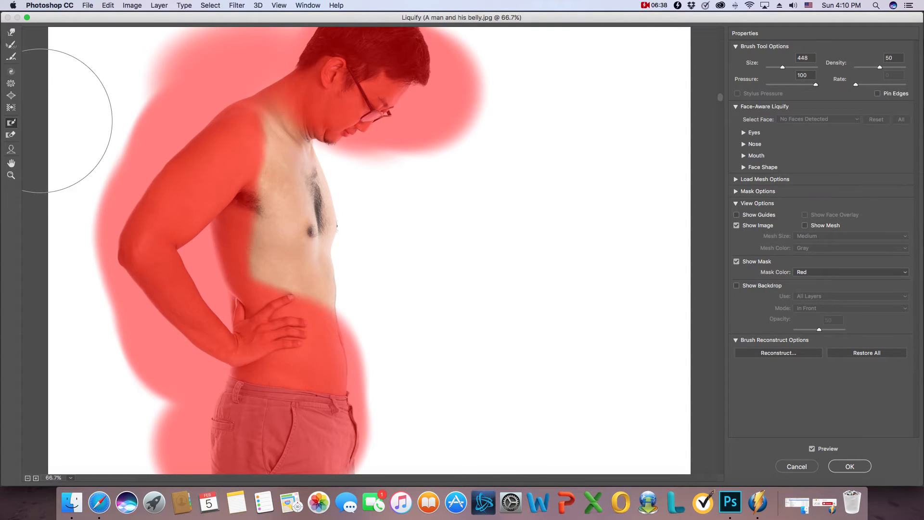
Step: Push the unmasked chest outward with the Forward Warp tool at brush sizes 367 and 161, and apply the Liquify filter
left_click(12, 32)
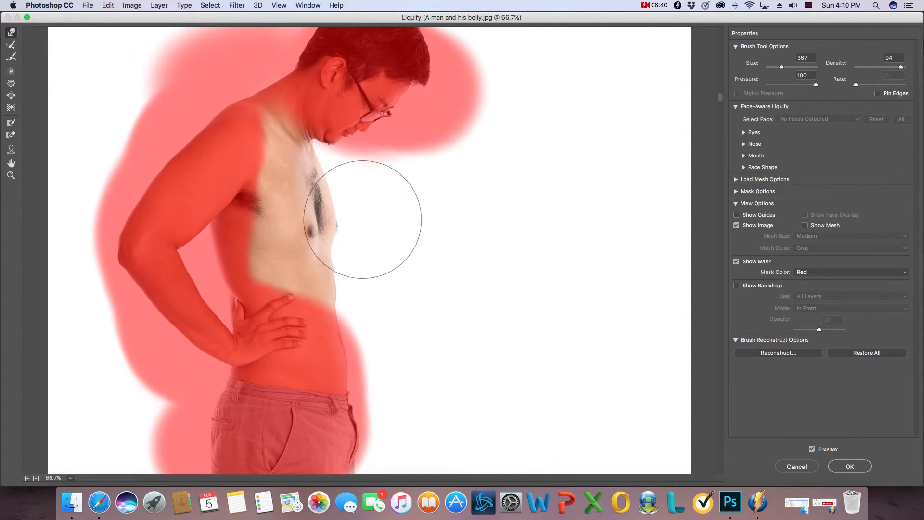
mouse_move(335, 208)
left_mouse_down()
mouse_move(340, 194)
mouse_move(294, 199)
left_mouse_up()
left_click(296, 175)
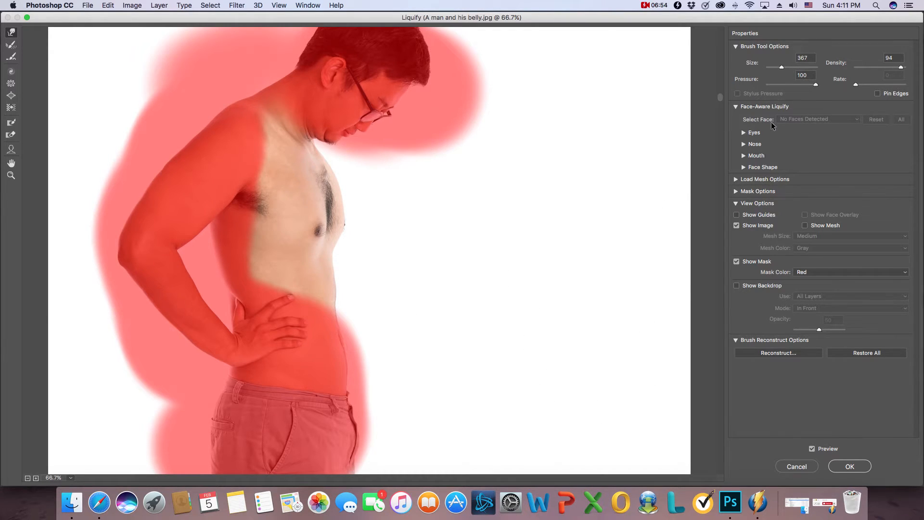
left_click_drag(781, 68, 778, 68)
left_click_drag(293, 225, 304, 226)
left_click(850, 466)
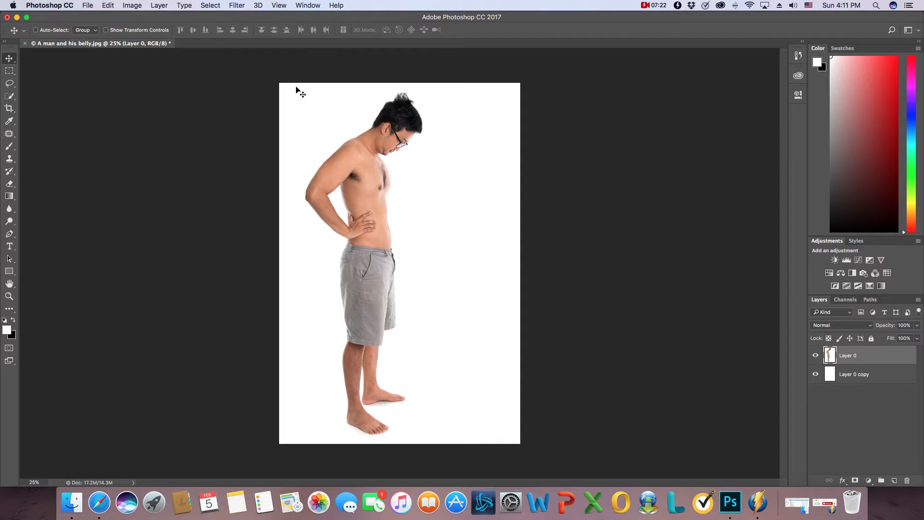
Step: Reopen the Liquify filter and slightly shrink the upper arm with the Pucker tool at brush size 448
left_click(237, 6)
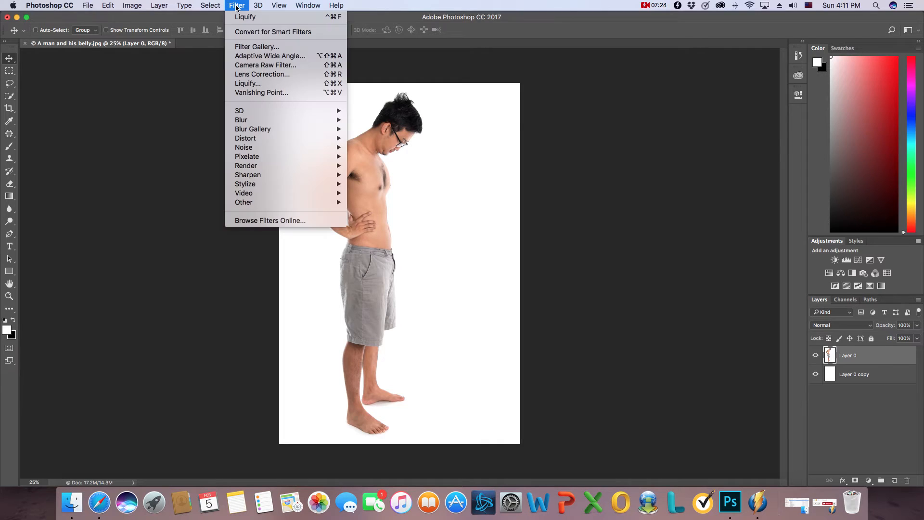
left_click(248, 83)
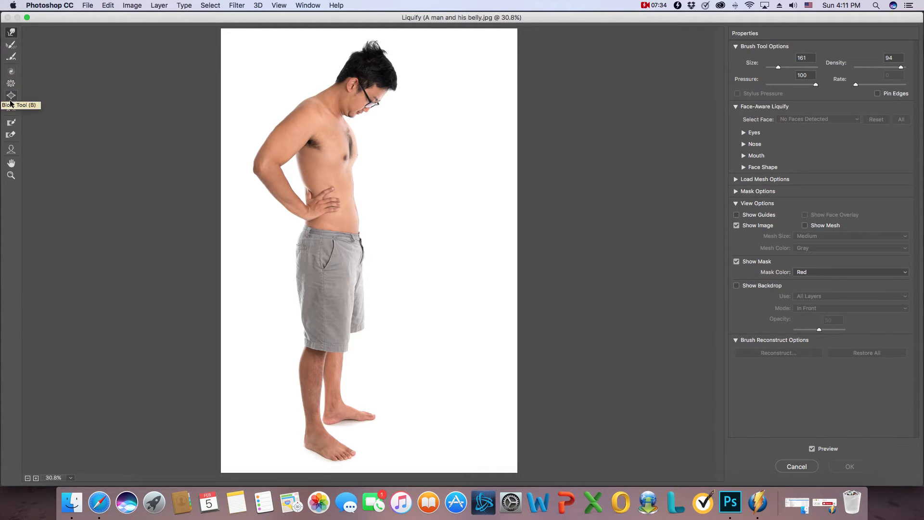
left_click(11, 83)
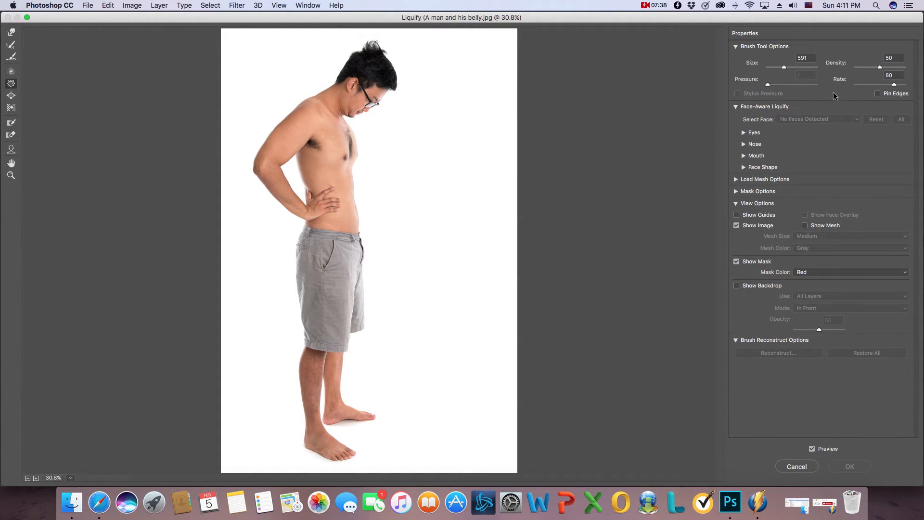
left_click_drag(783, 67, 783, 67)
left_click(290, 139)
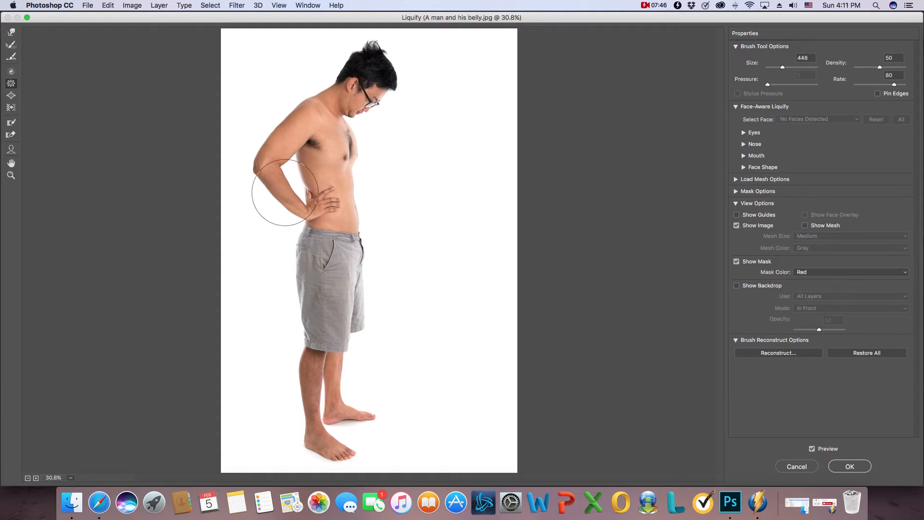
left_click(280, 143)
Step: Nudge the shoulder line near the neck with the Forward Warp tool at brush size 265, and apply the Liquify filter
left_click(11, 31)
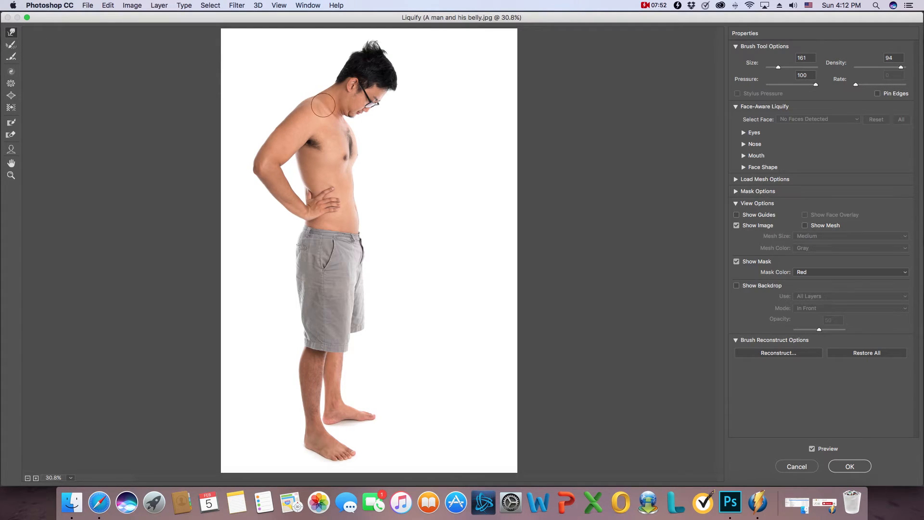
left_click_drag(778, 67, 780, 67)
left_click_drag(322, 99, 319, 98)
left_click(850, 467)
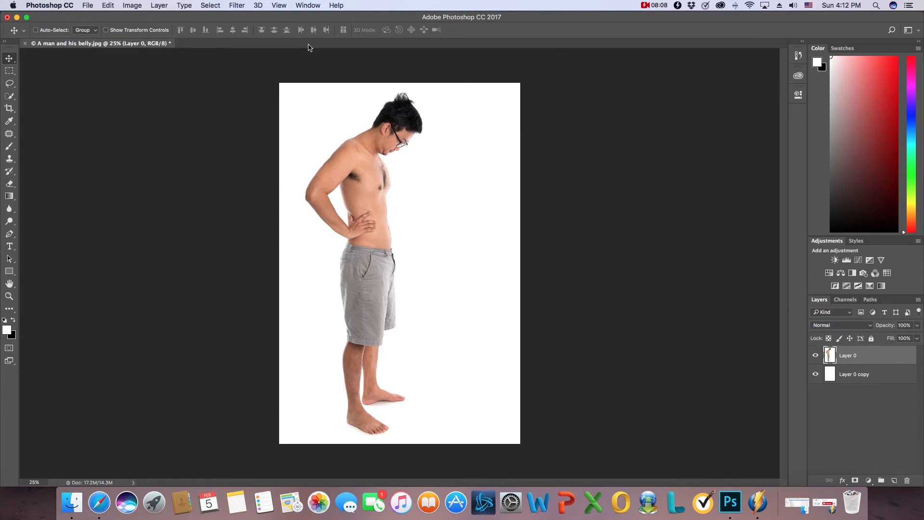
Step: Reopen the Liquify filter and enlarge the front leg's calf with the Bloat tool at brush size 235
left_click(205, 8)
mouse_move(241, 3)
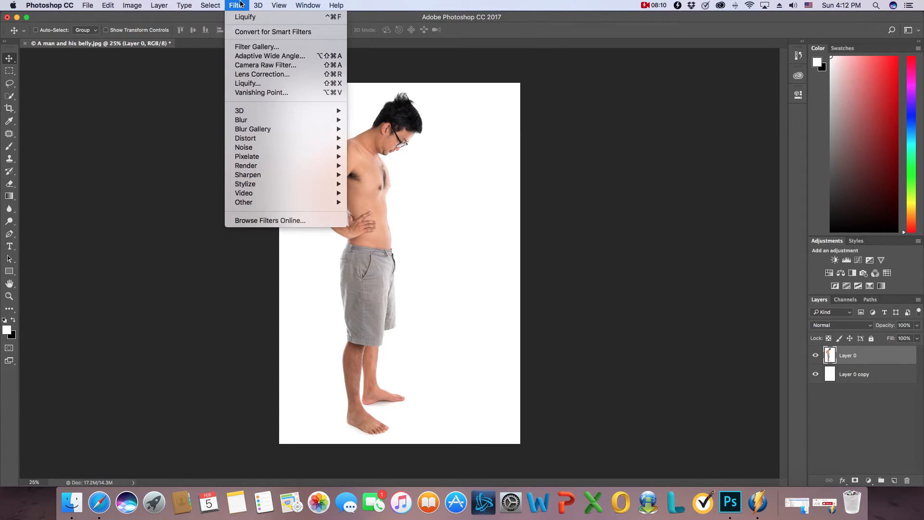
left_click(248, 83)
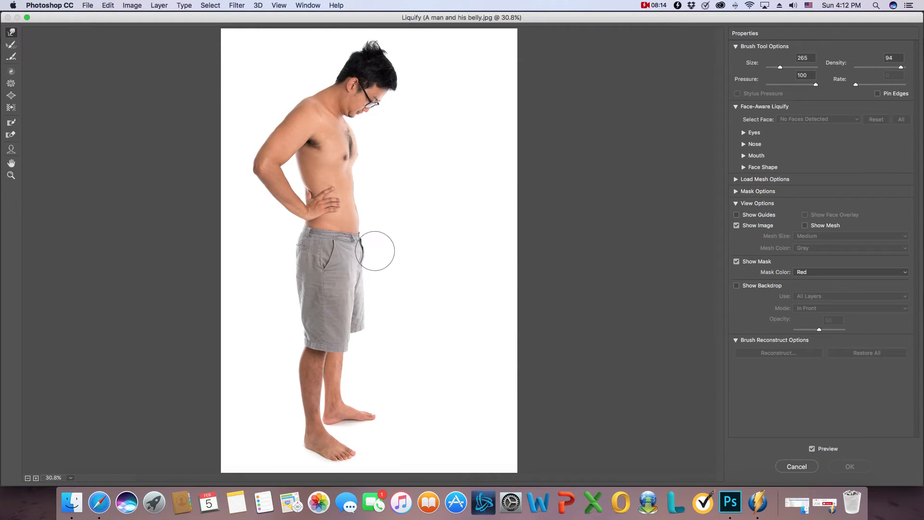
left_click(11, 176)
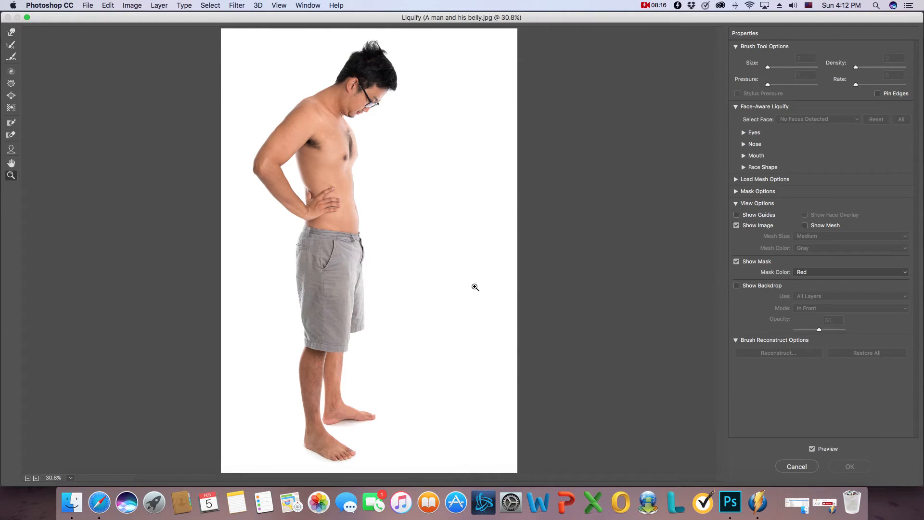
left_click(423, 295)
left_click(425, 297)
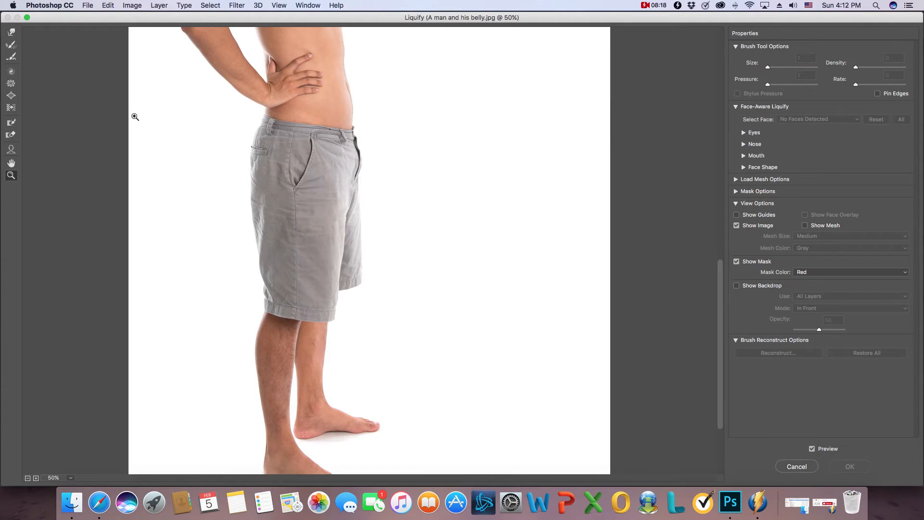
scroll(280, 260, "down", 2)
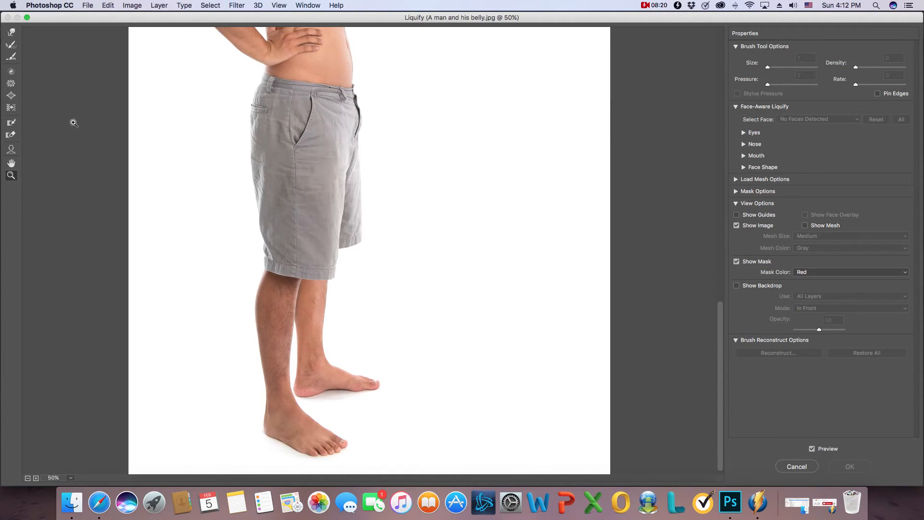
left_click(235, 279)
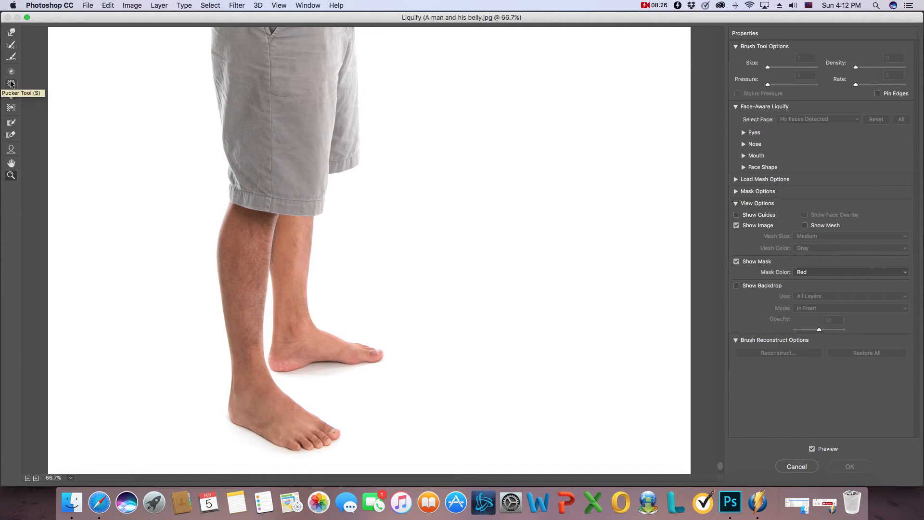
left_click(11, 95)
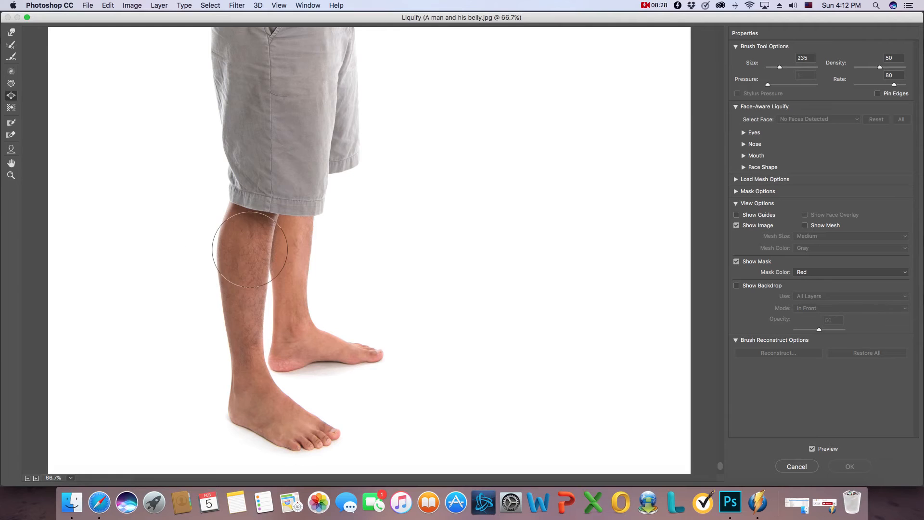
left_click(246, 259)
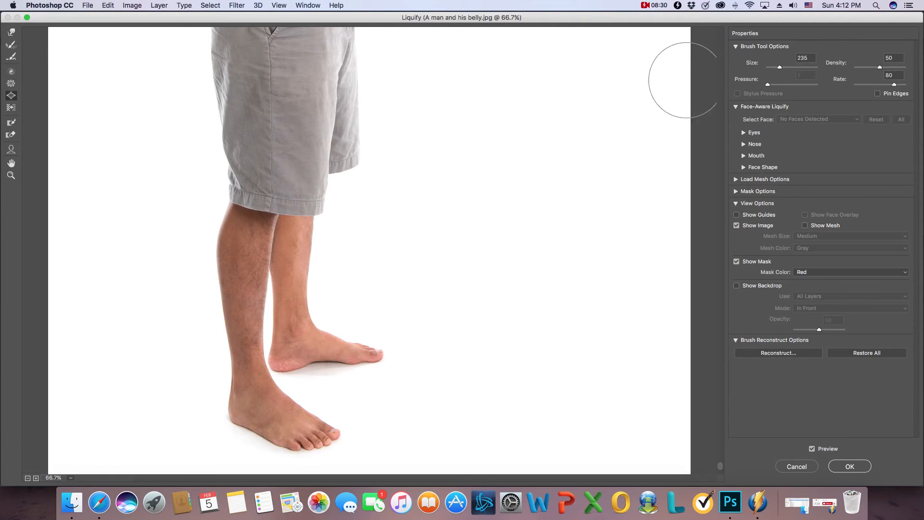
Step: Enlarge the front calf further with the Bloat tool at brush sizes 701 and 591
left_click(787, 68)
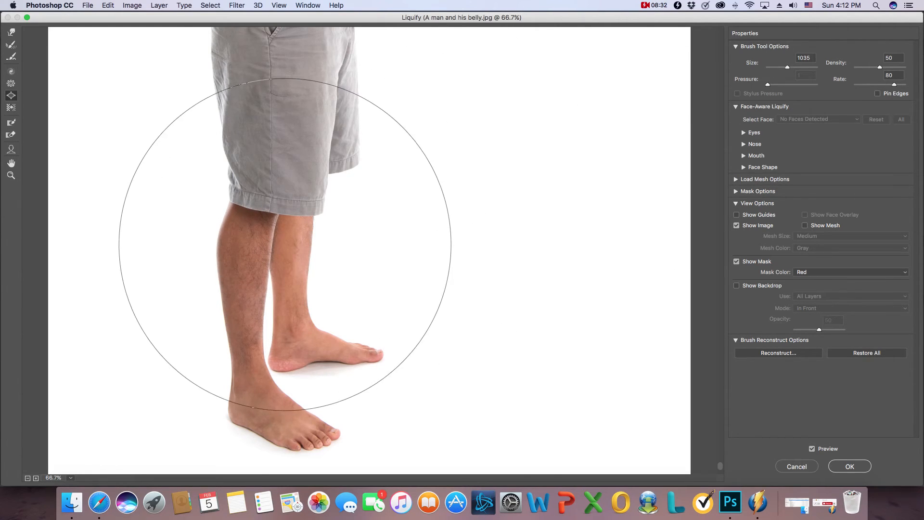
left_click_drag(788, 67, 784, 67)
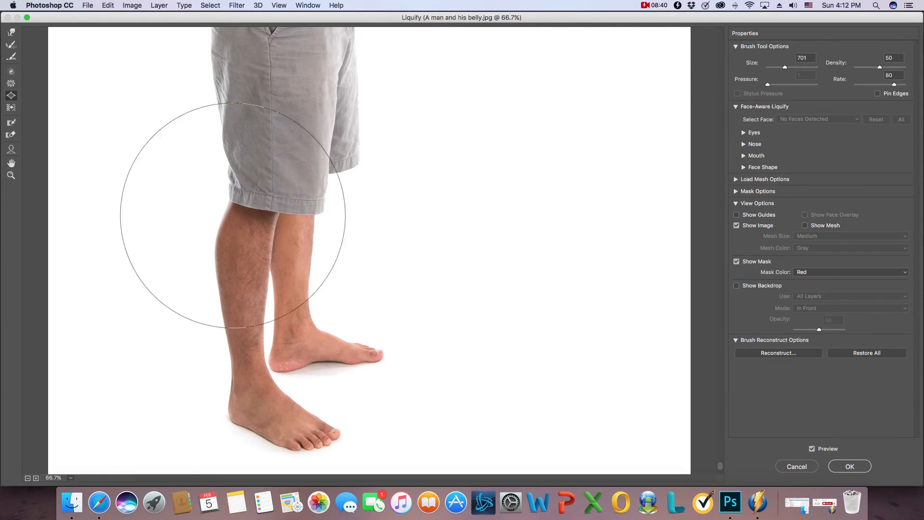
left_click_drag(784, 67, 784, 68)
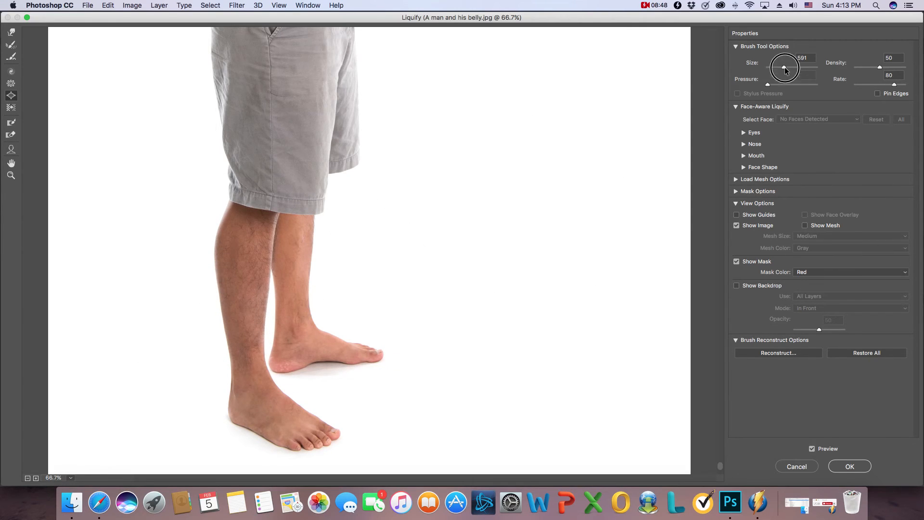
Step: Bulk up the calves and shins of both legs with the Bloat tool at brush size 367
left_click_drag(784, 68, 782, 67)
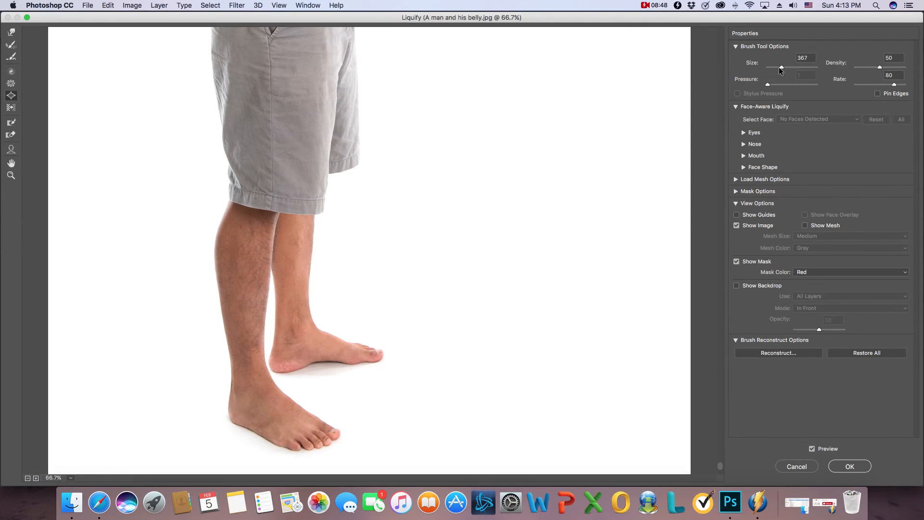
left_click(240, 248)
left_click(228, 303)
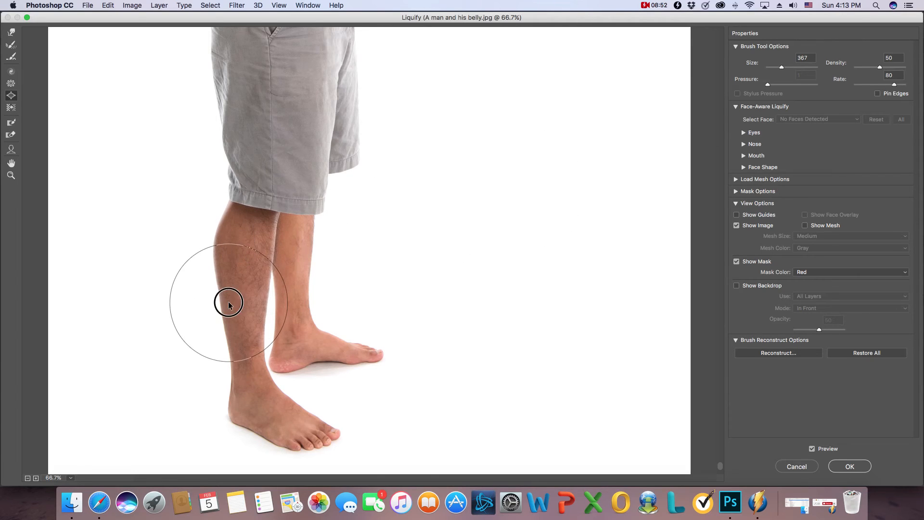
left_click_drag(228, 302, 228, 317)
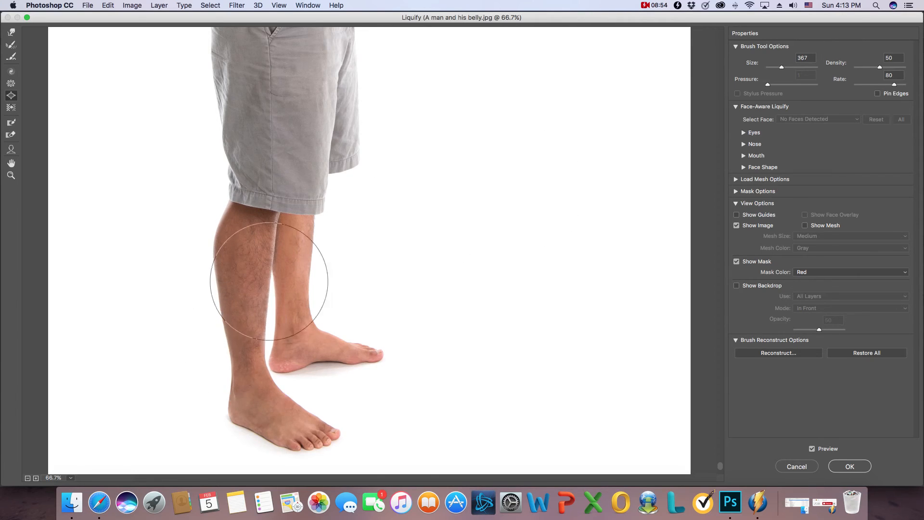
left_click(302, 251)
left_click(294, 289)
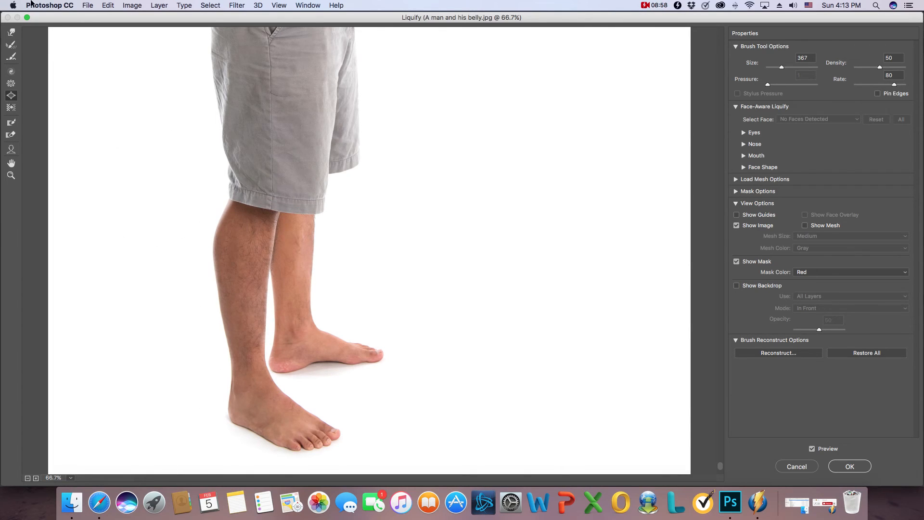
Step: Push the front leg's rear edge outward with the Forward Warp tool at size 265, and reshape the other leg's calf at size 184
left_click(6, 32)
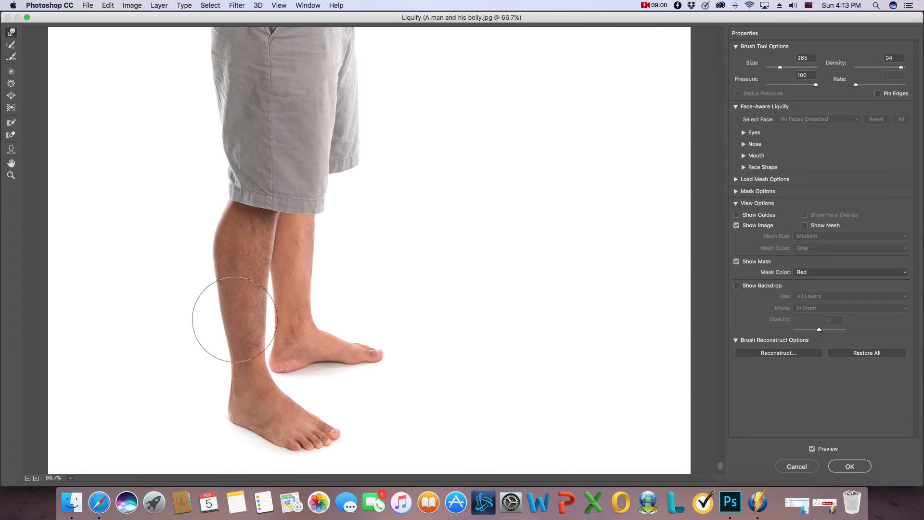
left_click_drag(234, 334, 215, 343)
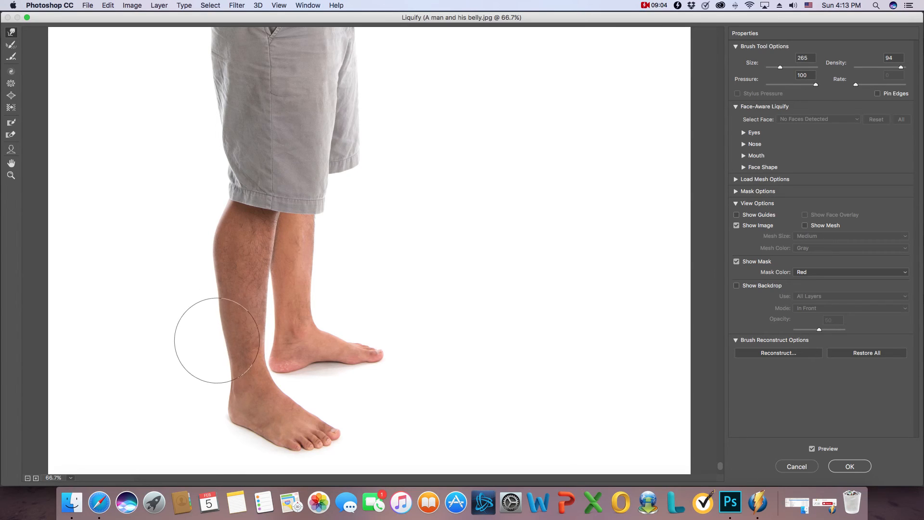
left_click_drag(216, 308, 209, 278)
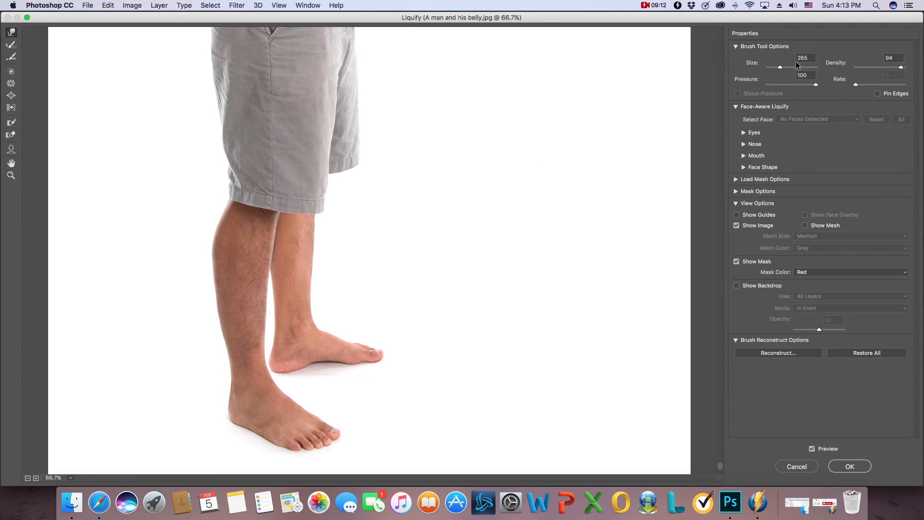
left_click_drag(781, 65, 778, 67)
left_click_drag(291, 280, 302, 282)
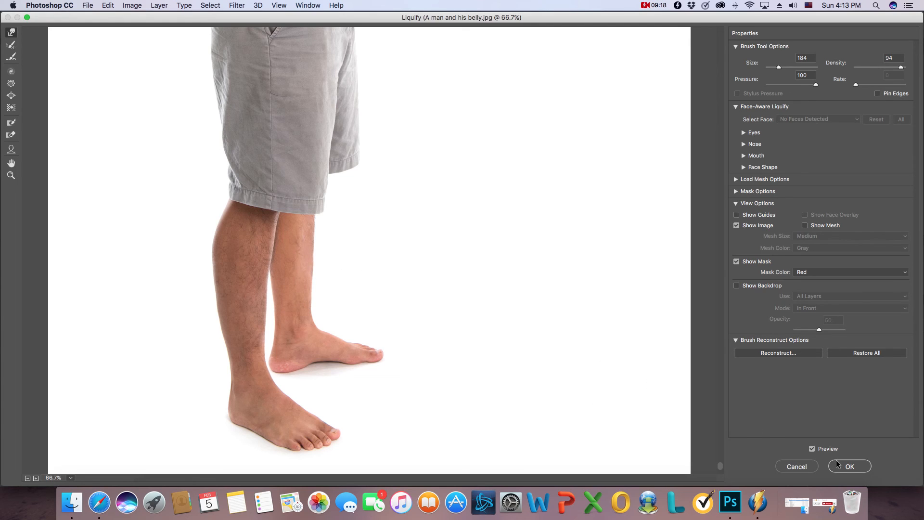